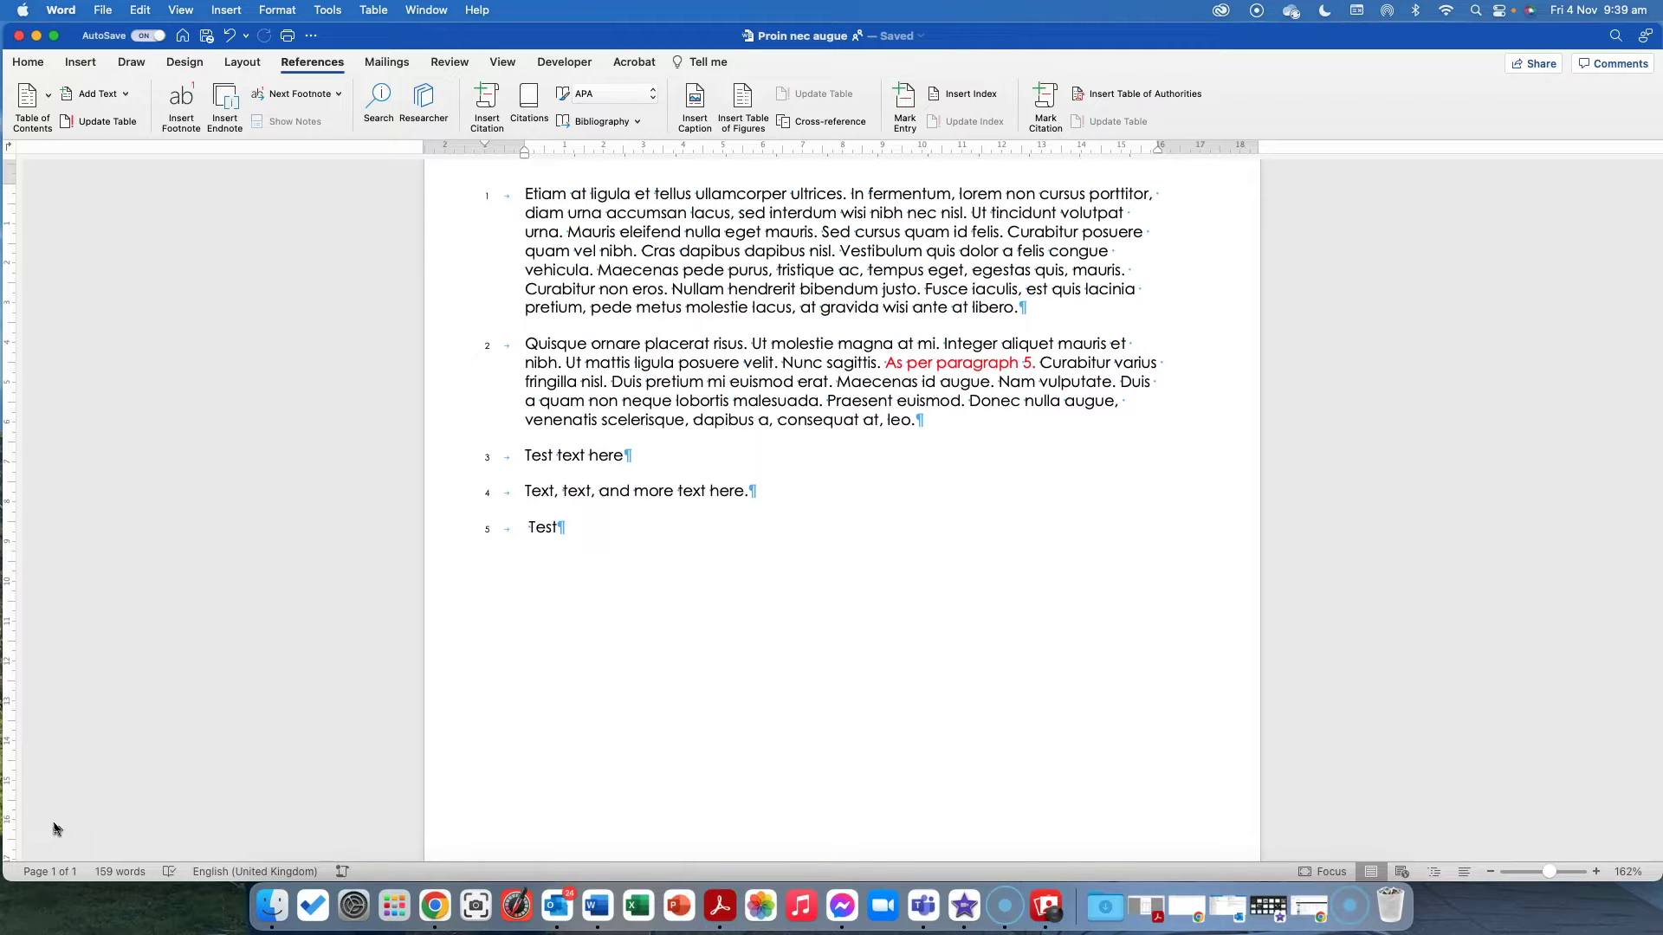
Step: Select all five numbered paragraphs in the document
left_click(65, 819)
left_click_drag(525, 193, 738, 539)
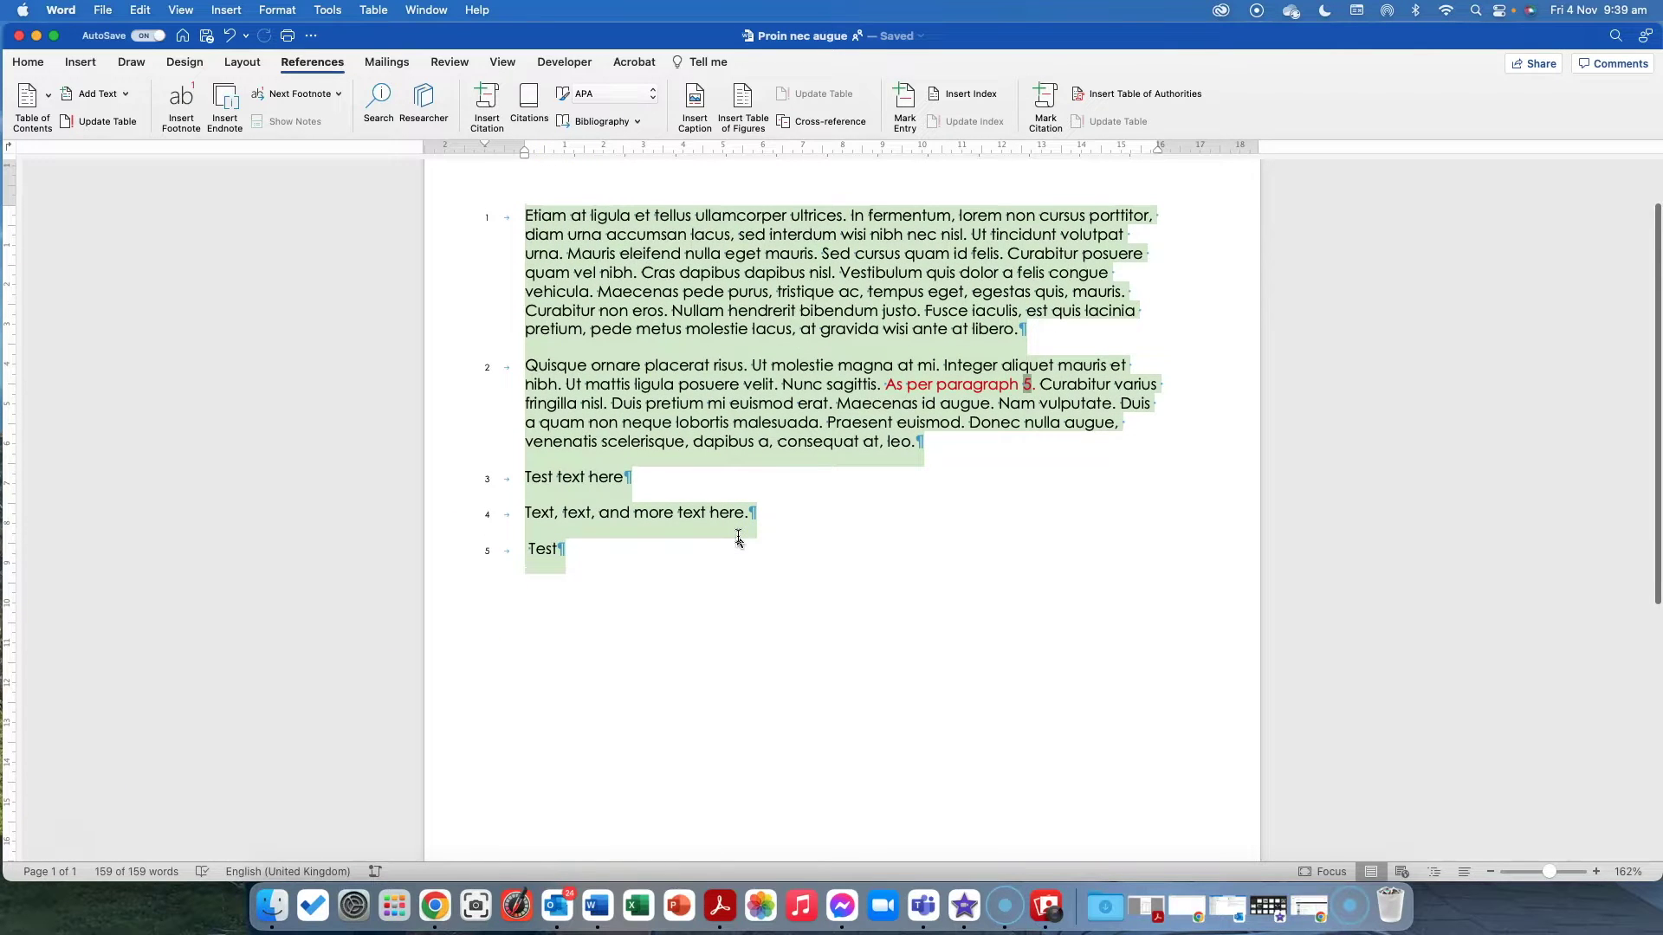
scroll(739, 537, "up", 2)
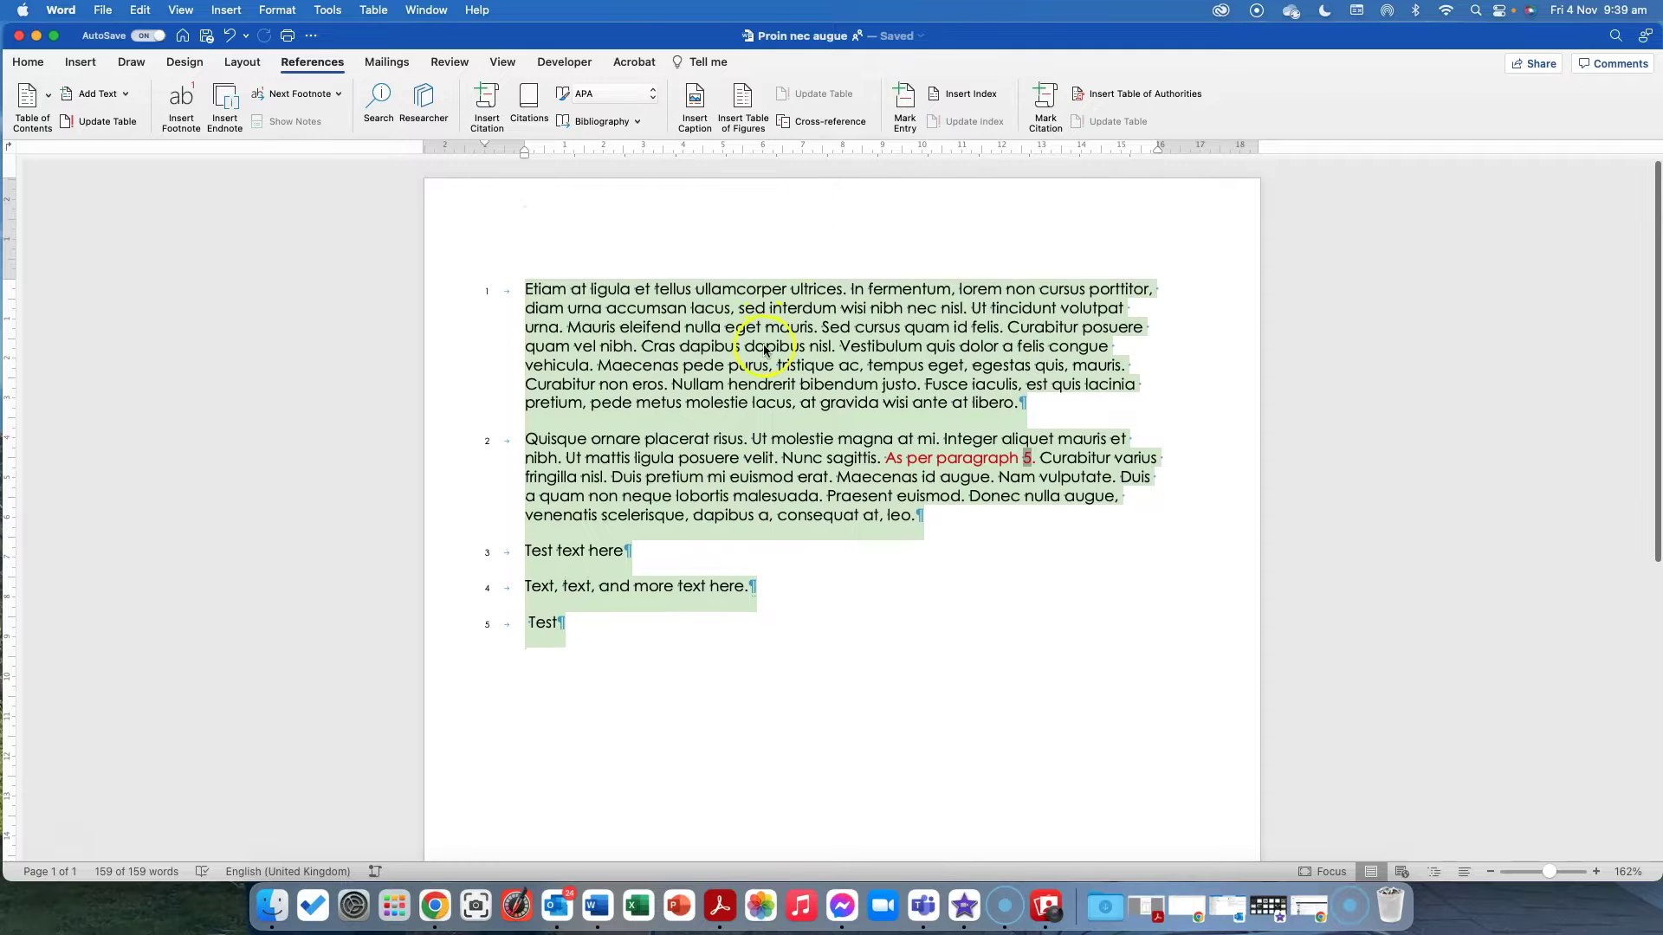
scroll(765, 350, "down", 1)
left_click(634, 312)
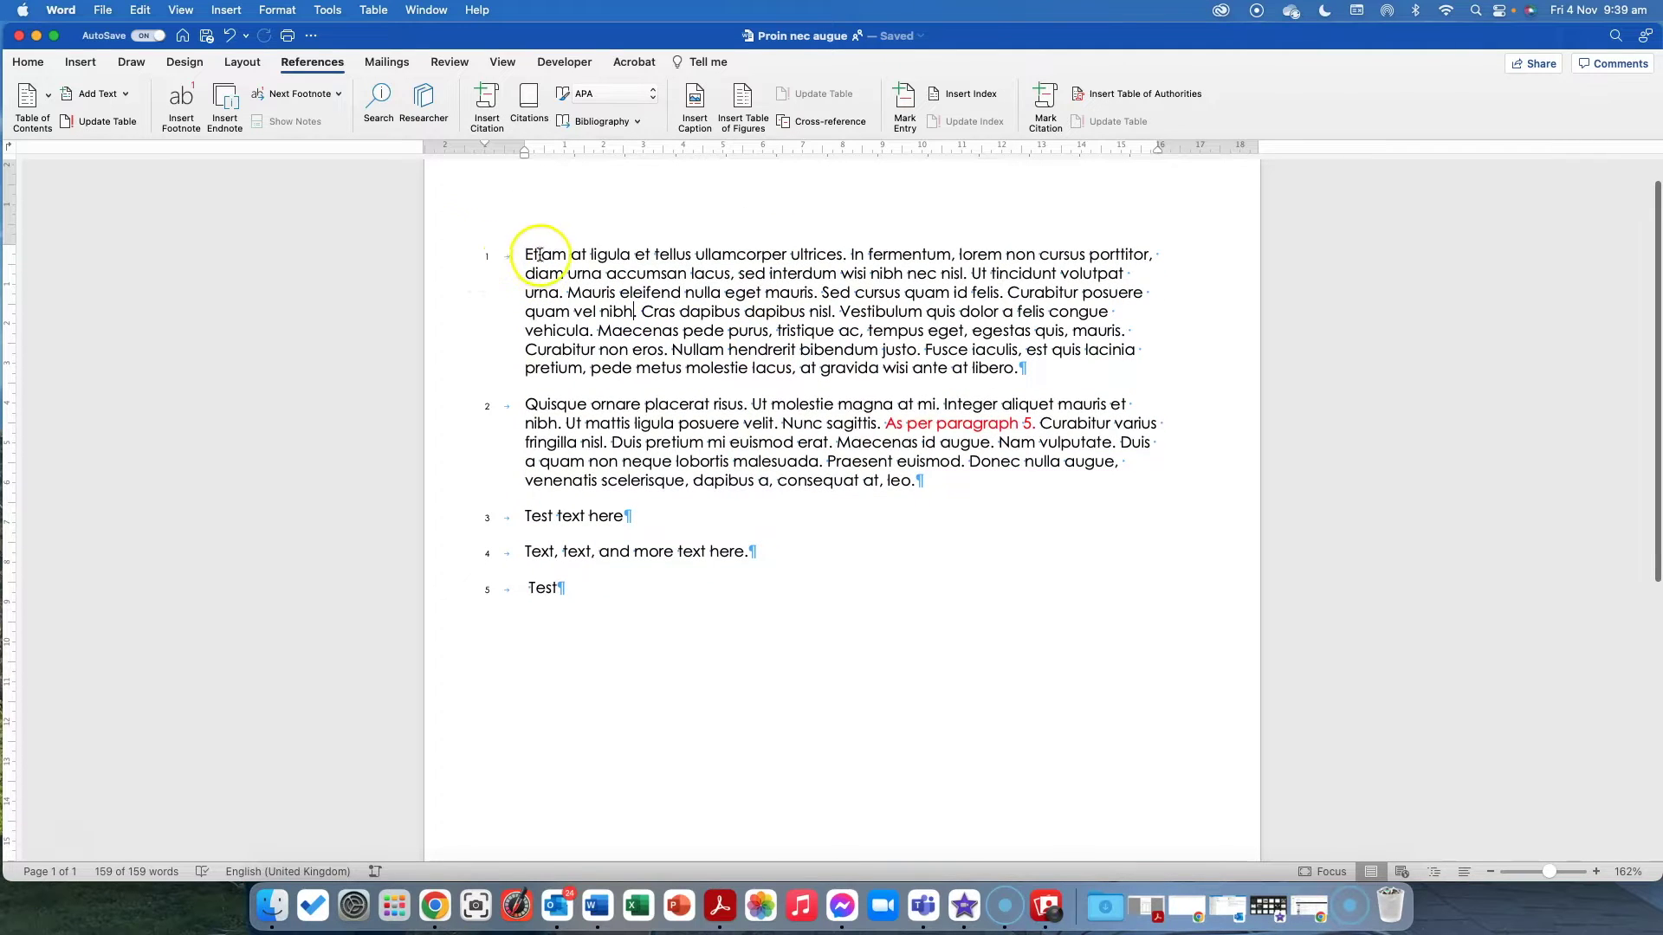
left_click_drag(539, 255, 605, 594)
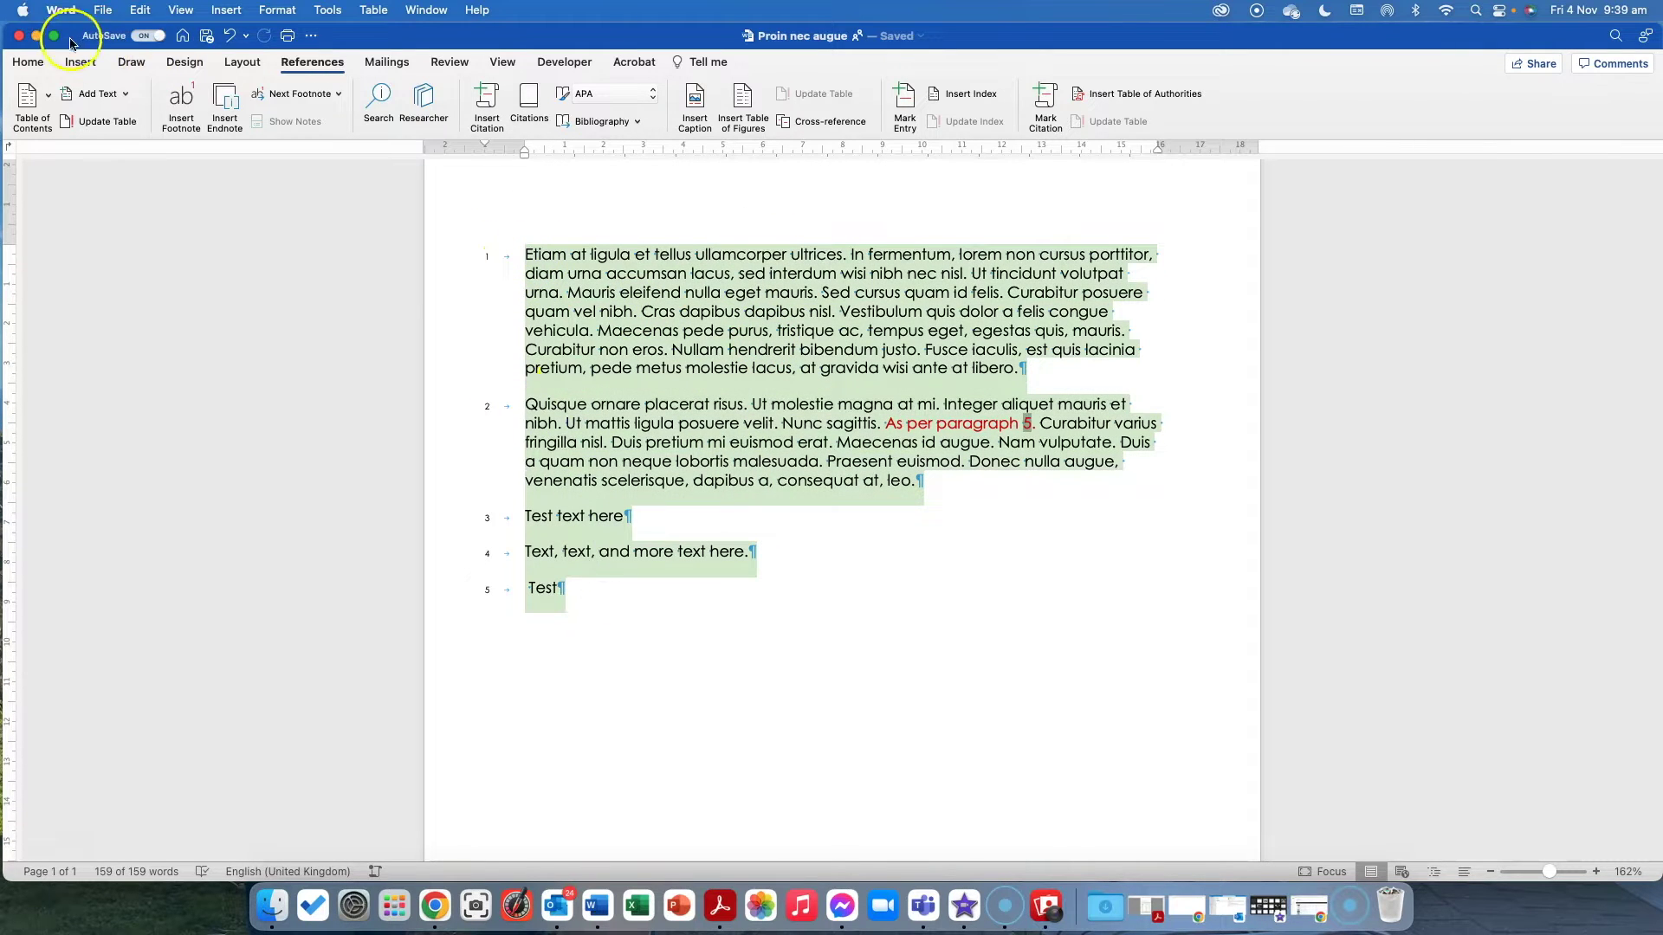
Step: Browse the Home tab's Numbering formats and close the list without picking one
left_click(28, 62)
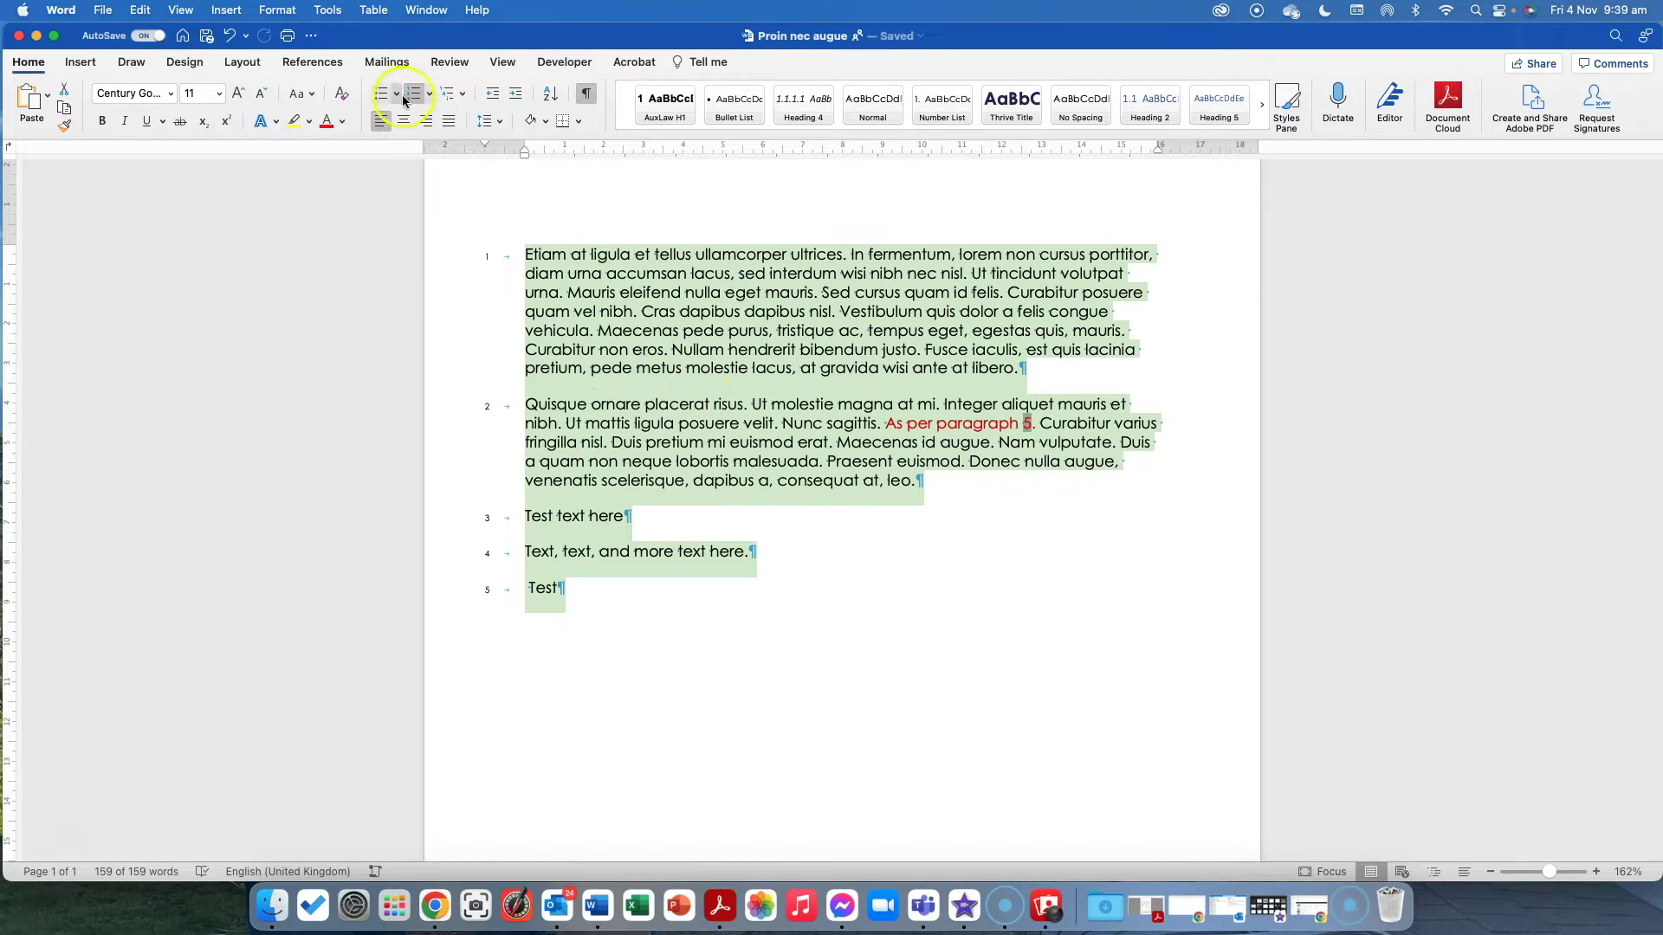
left_click(430, 94)
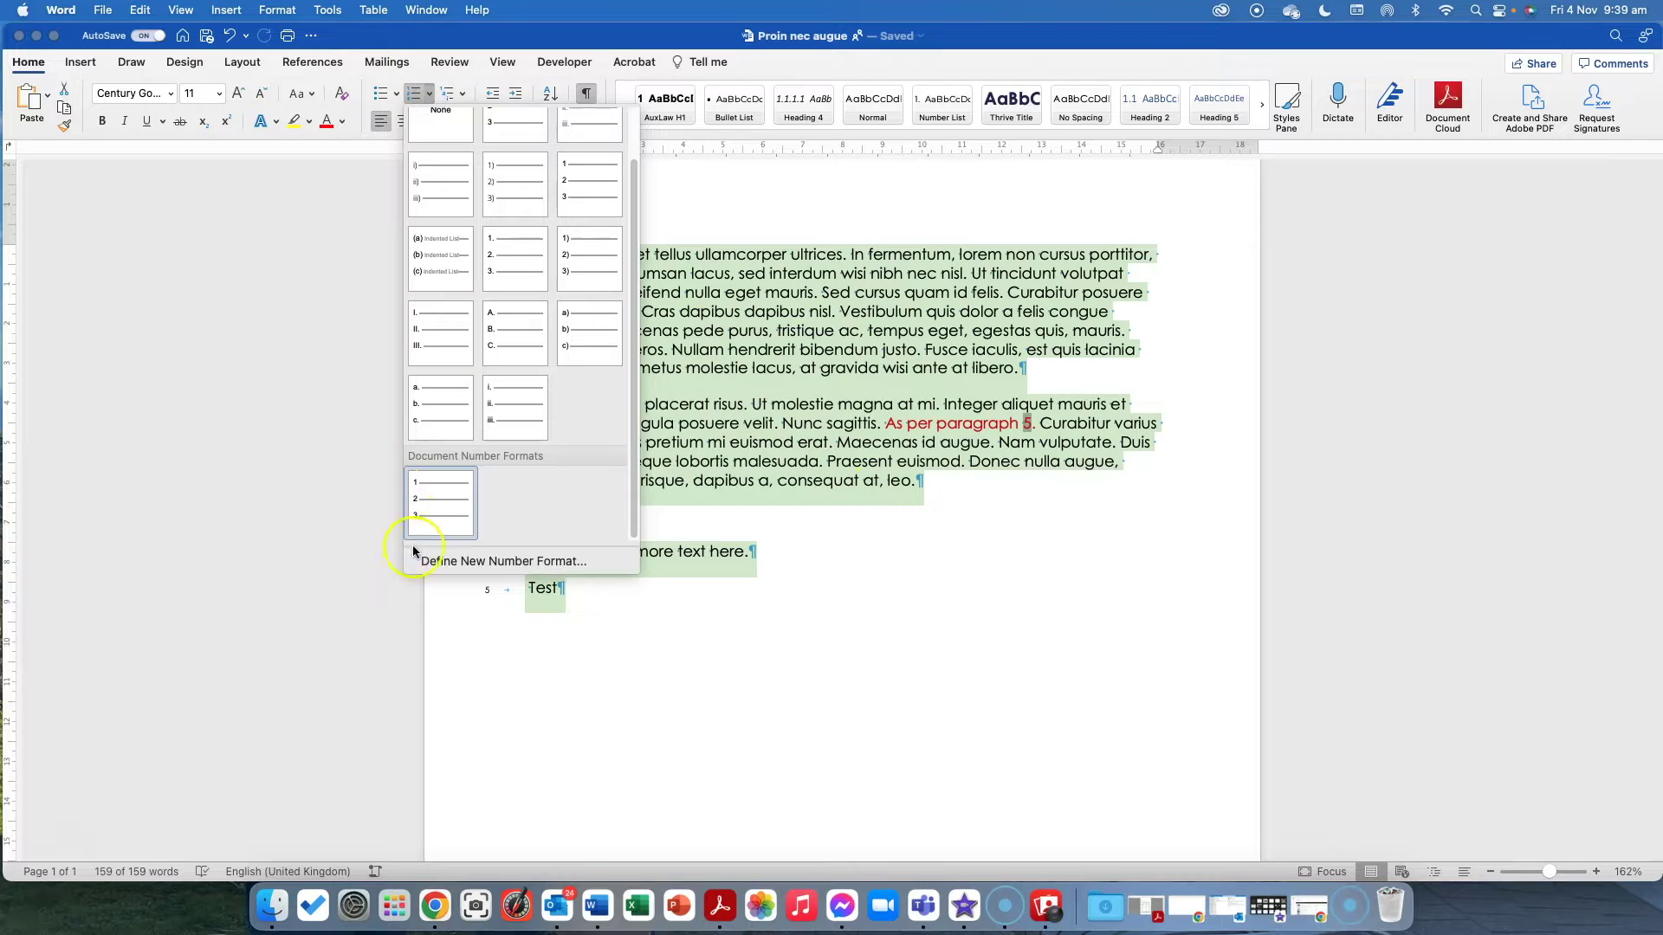
left_click(754, 357)
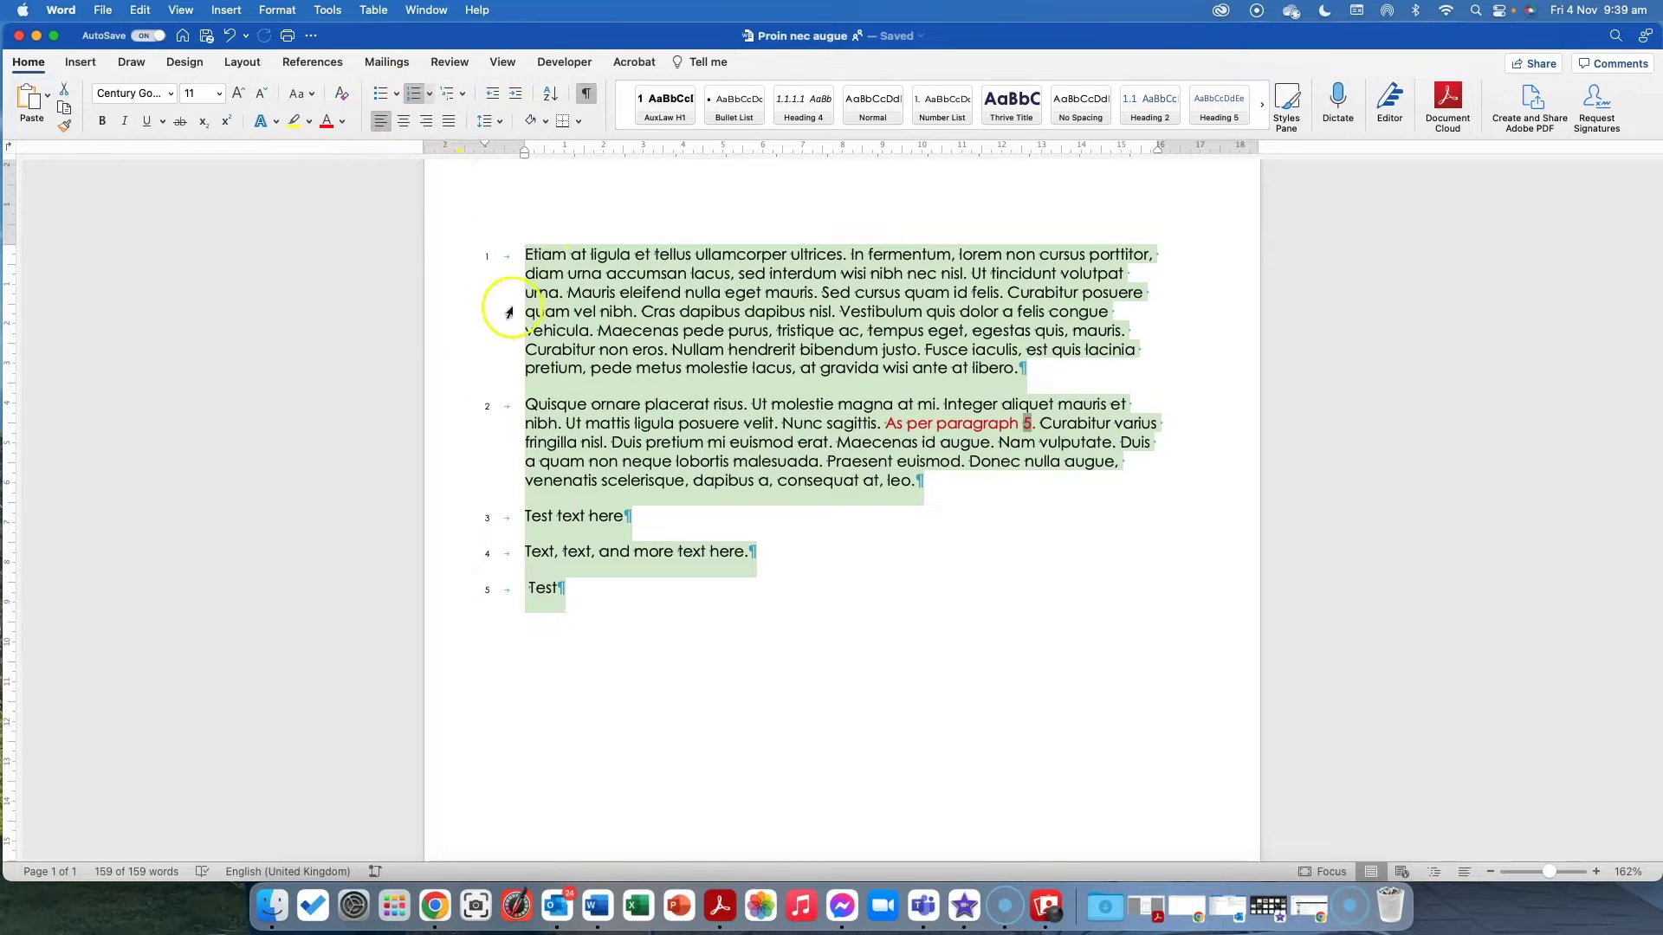
left_click(485, 257)
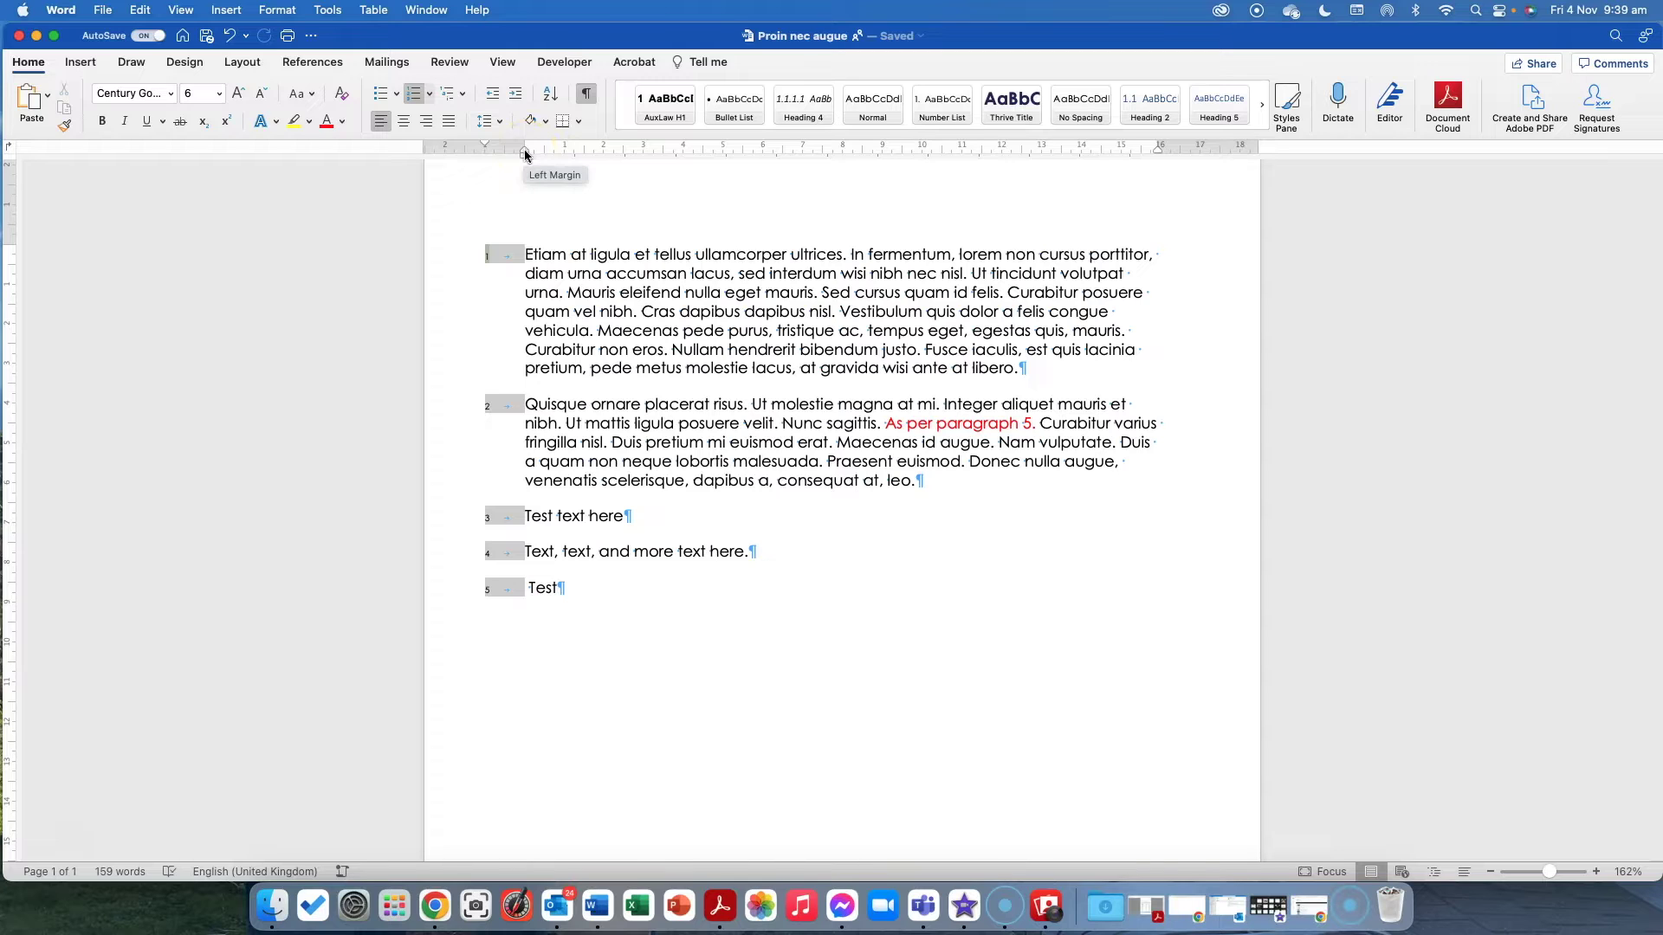
left_click(528, 253)
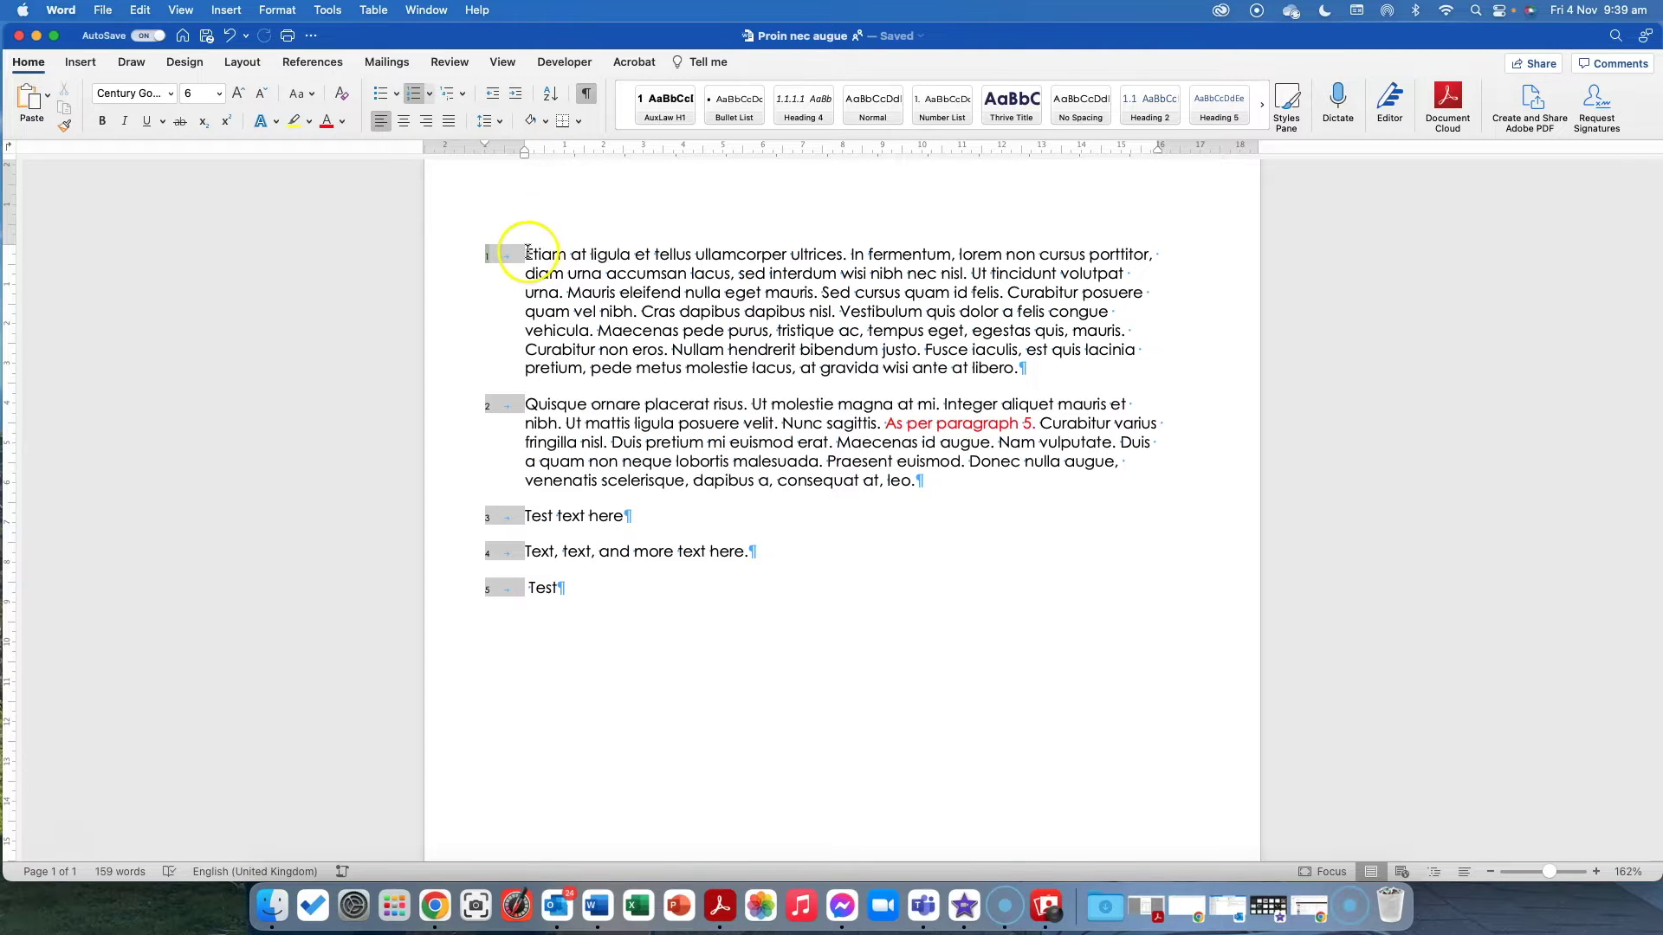
left_click(526, 506)
left_click(650, 627)
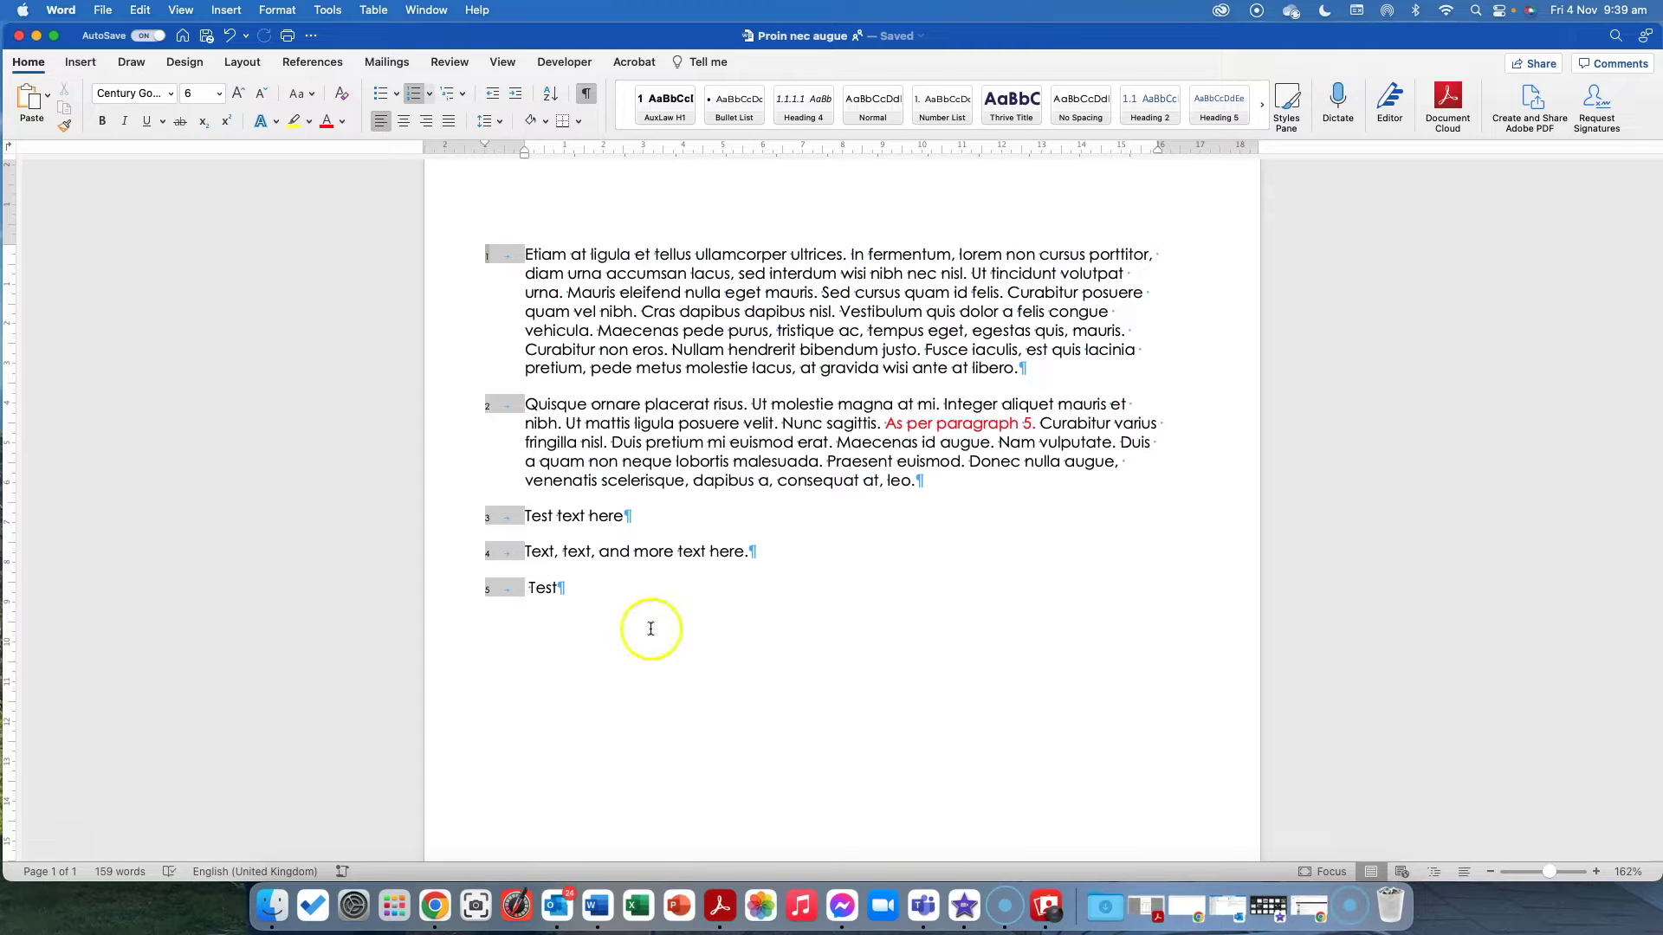
key("super+p")
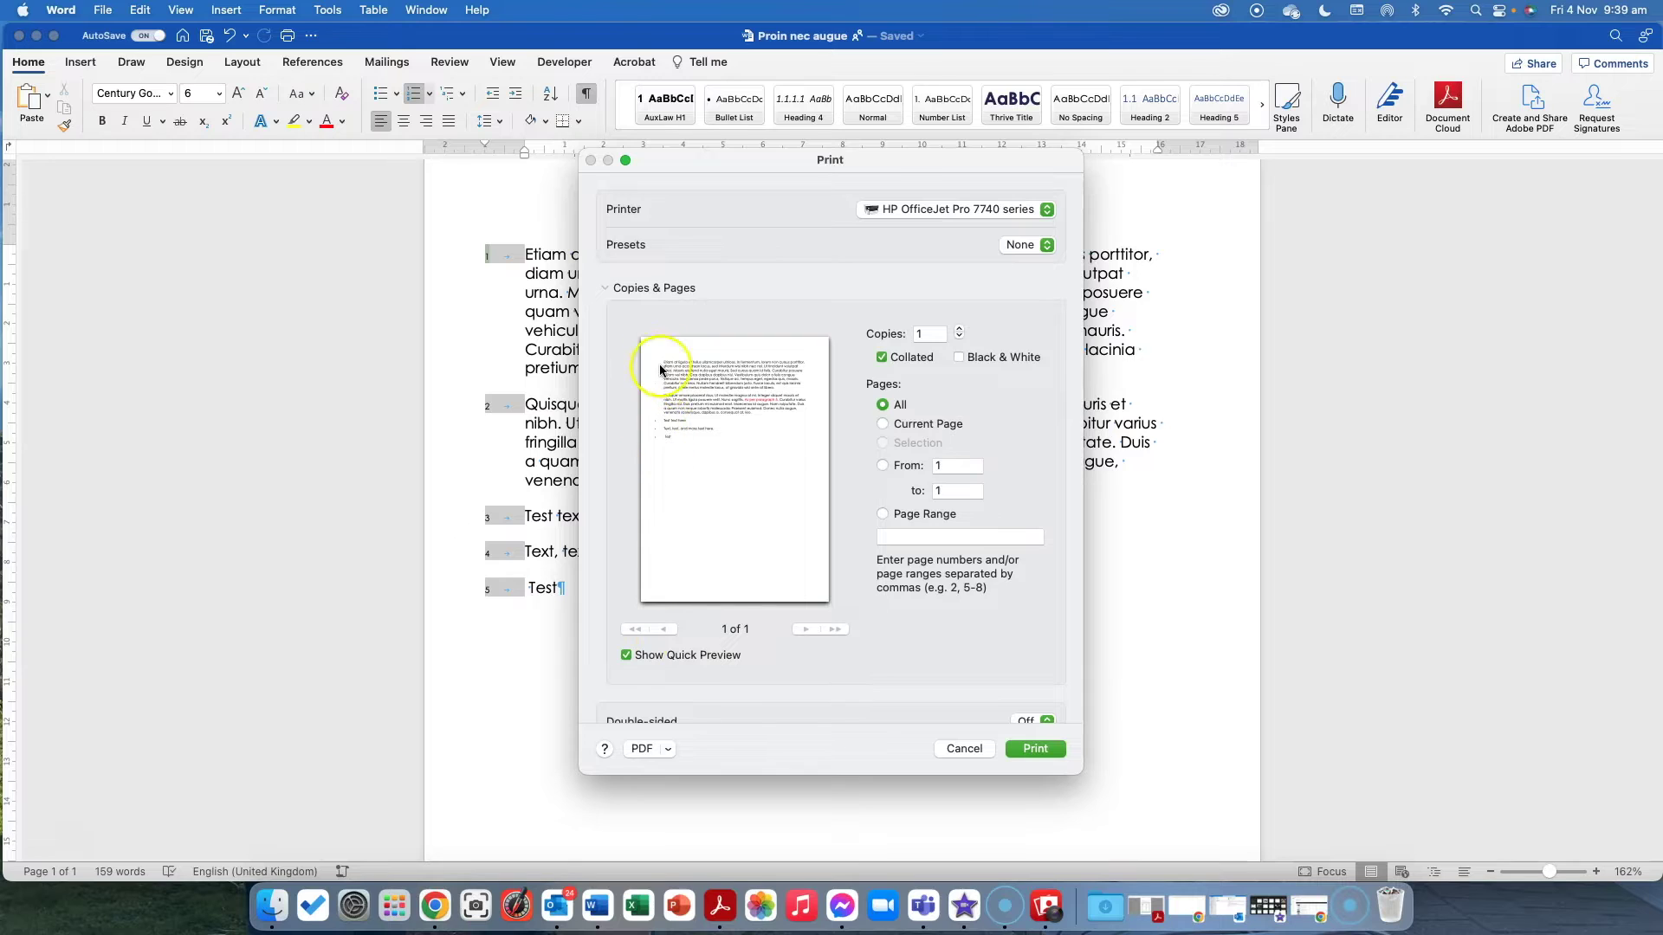
left_click(964, 748)
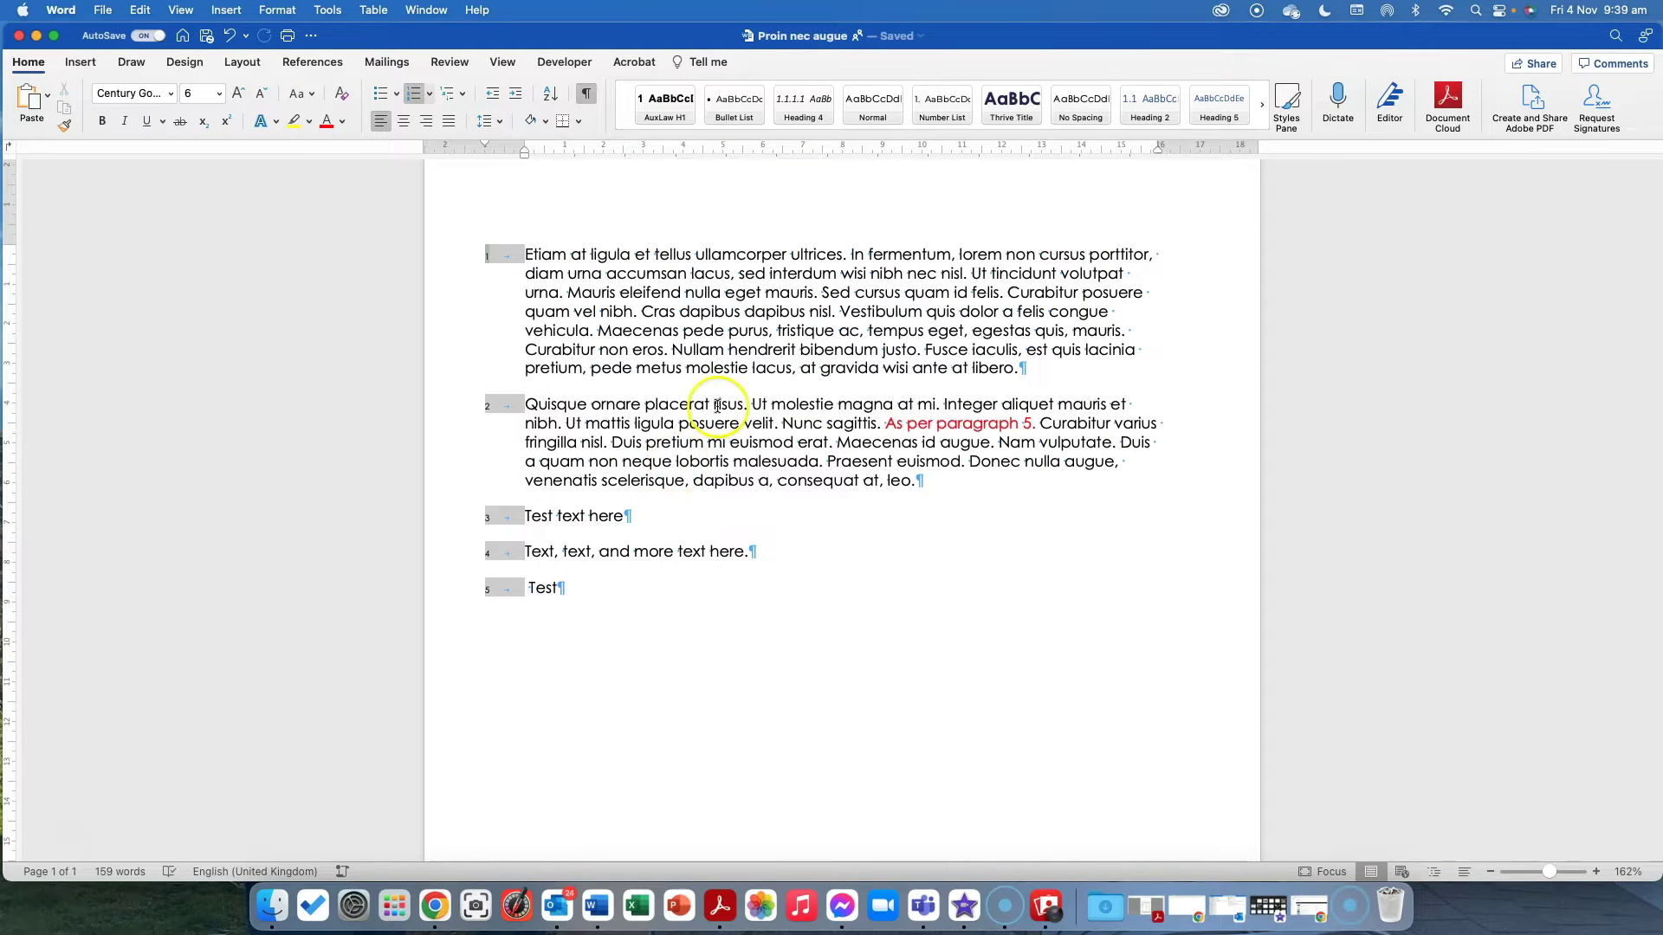
Step: Delete the stray leading space before 'Test' in paragraph 5
left_click(642, 284)
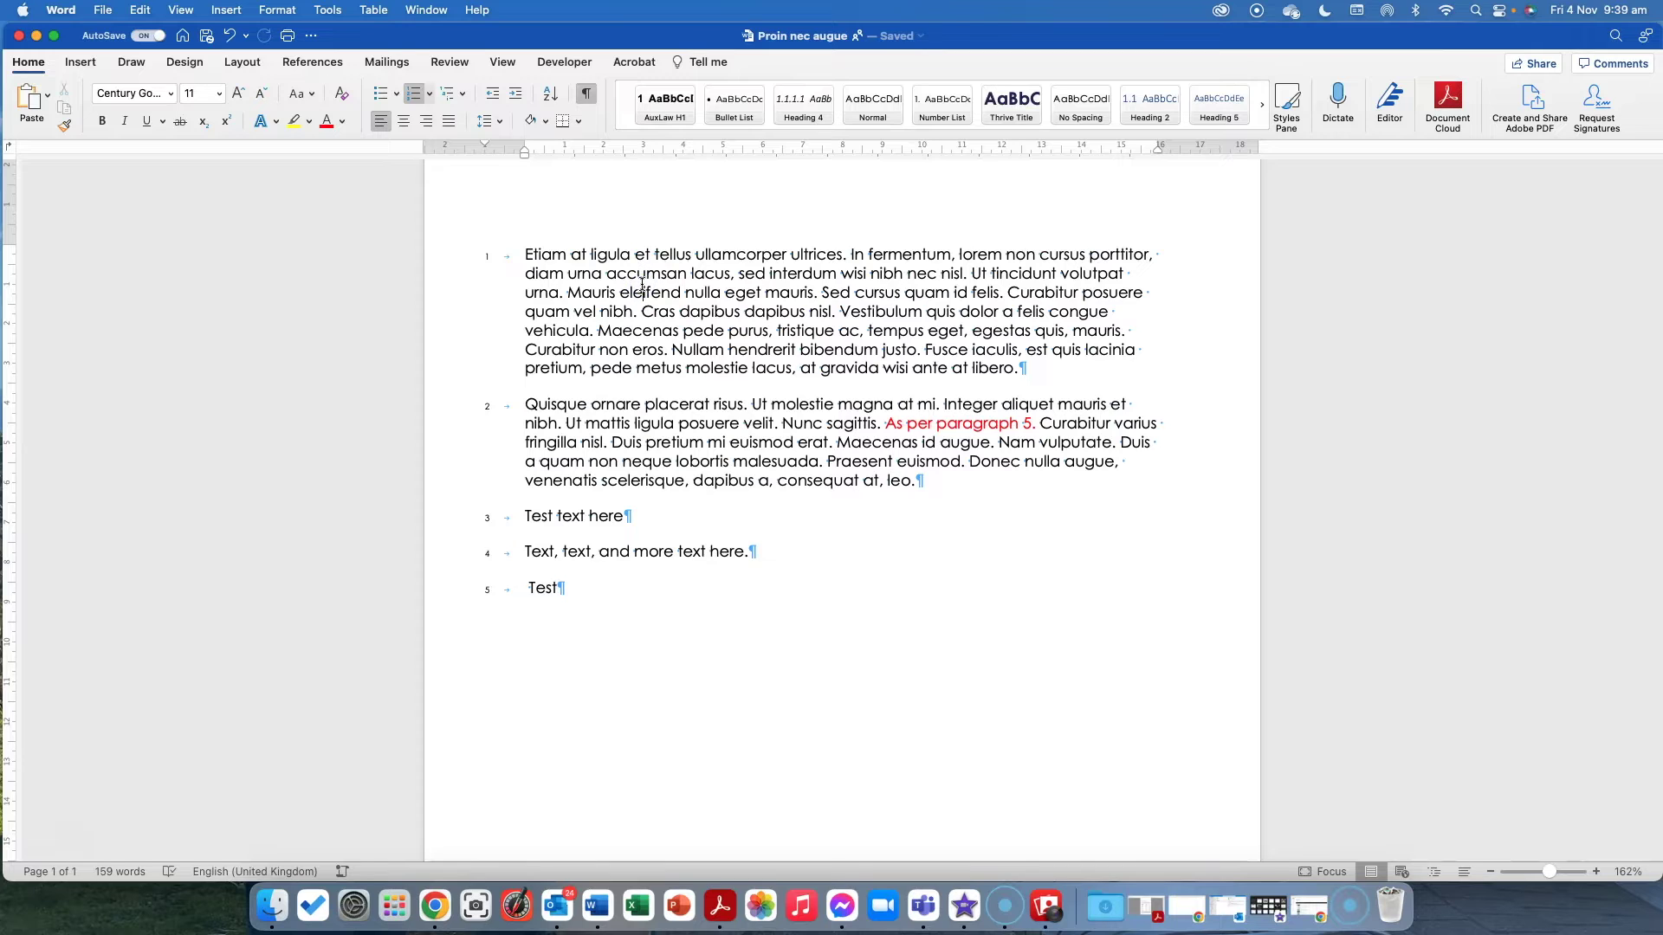
left_click(487, 257)
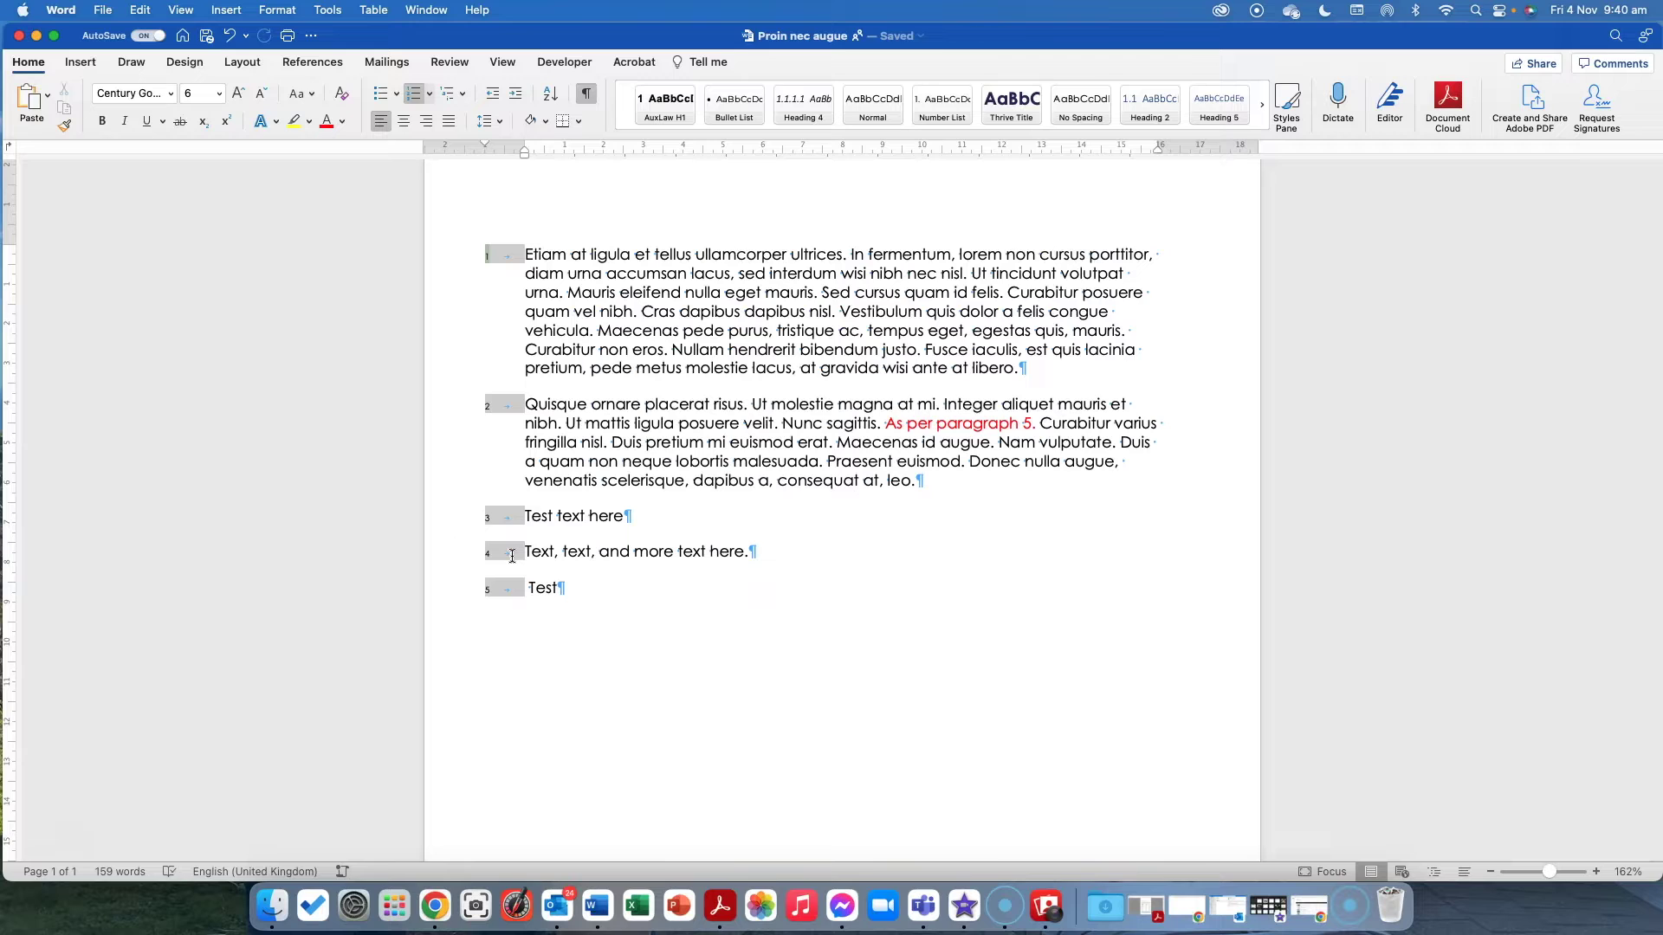
left_click(580, 442)
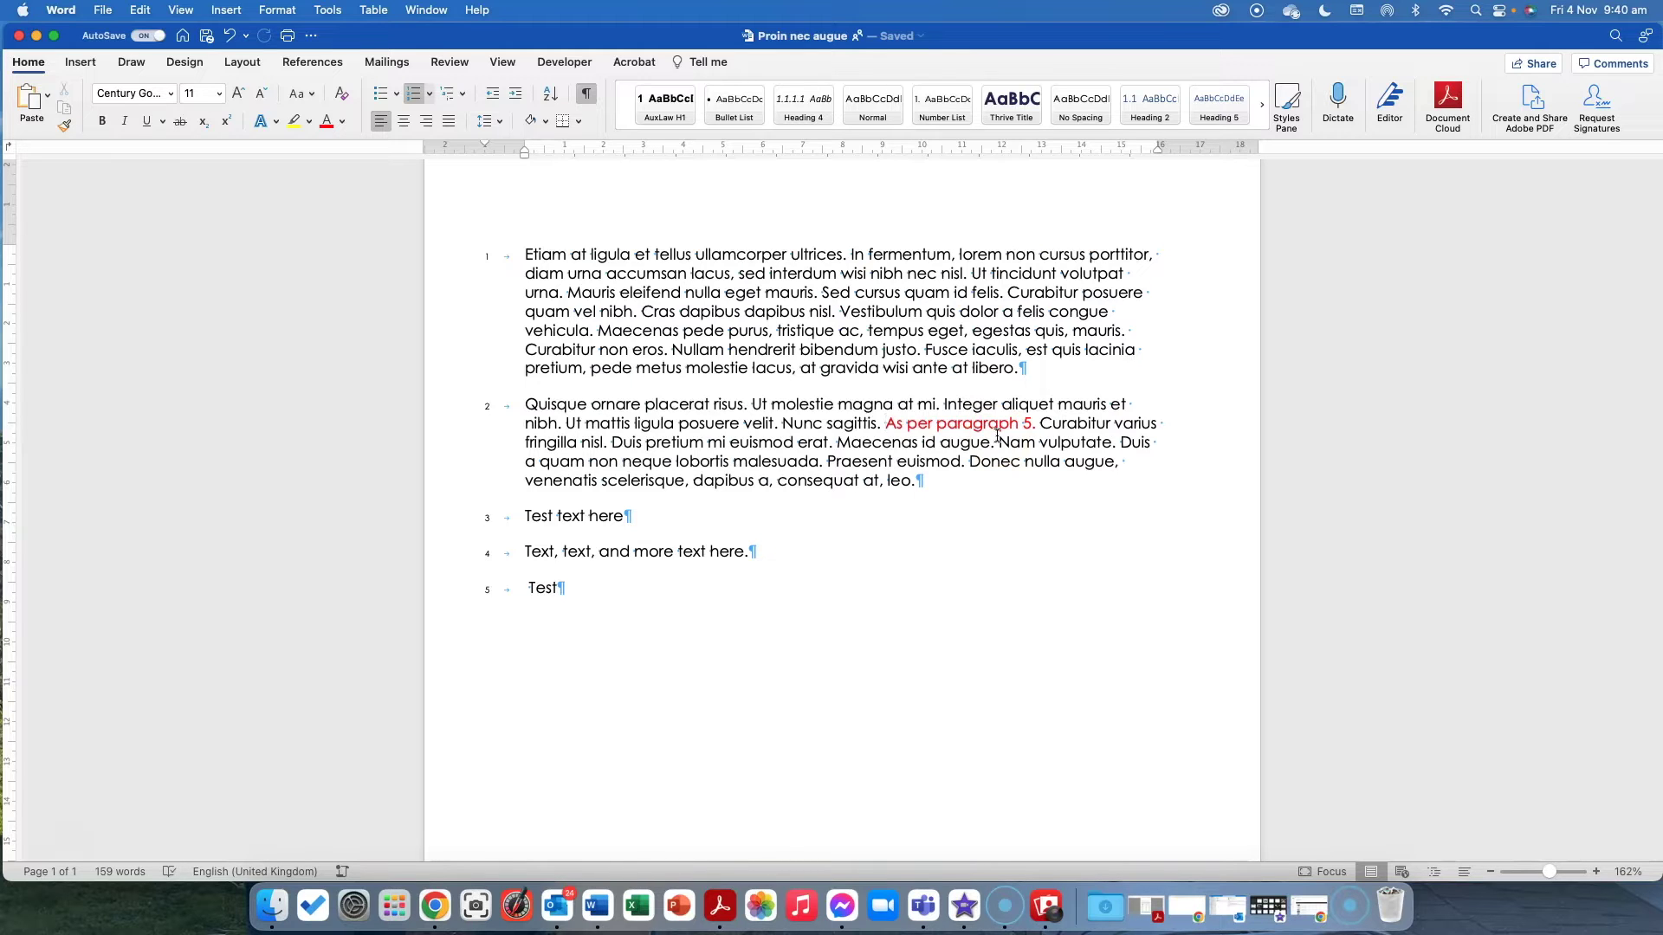
left_click(527, 587)
key("BackSpace")
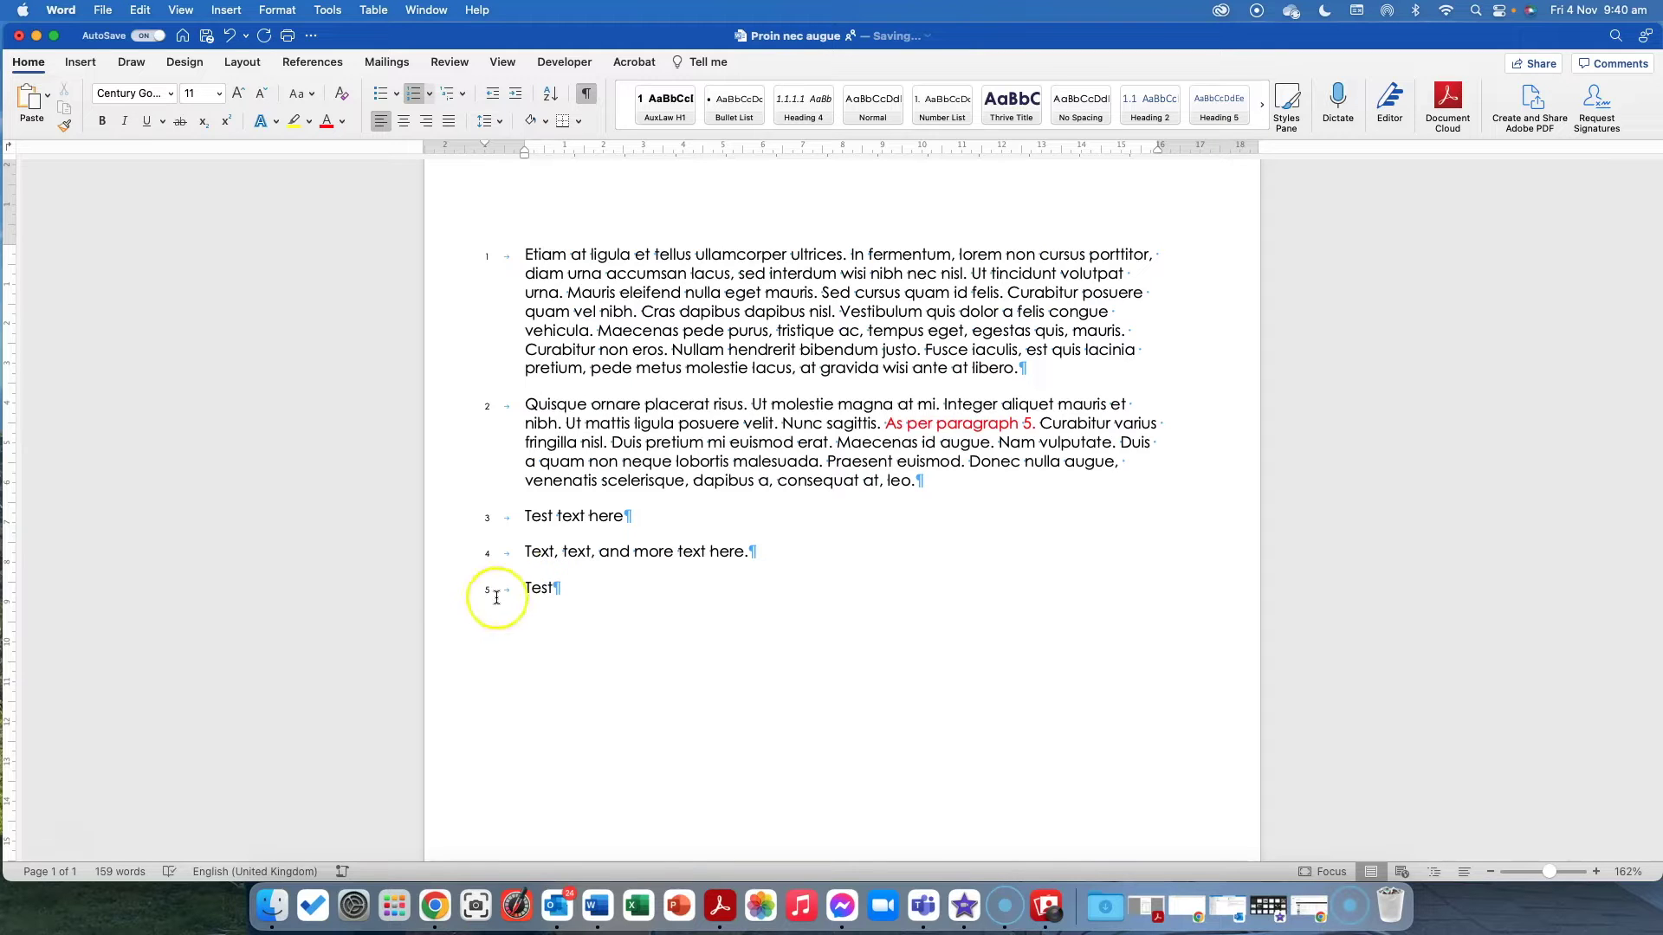
left_click(887, 423)
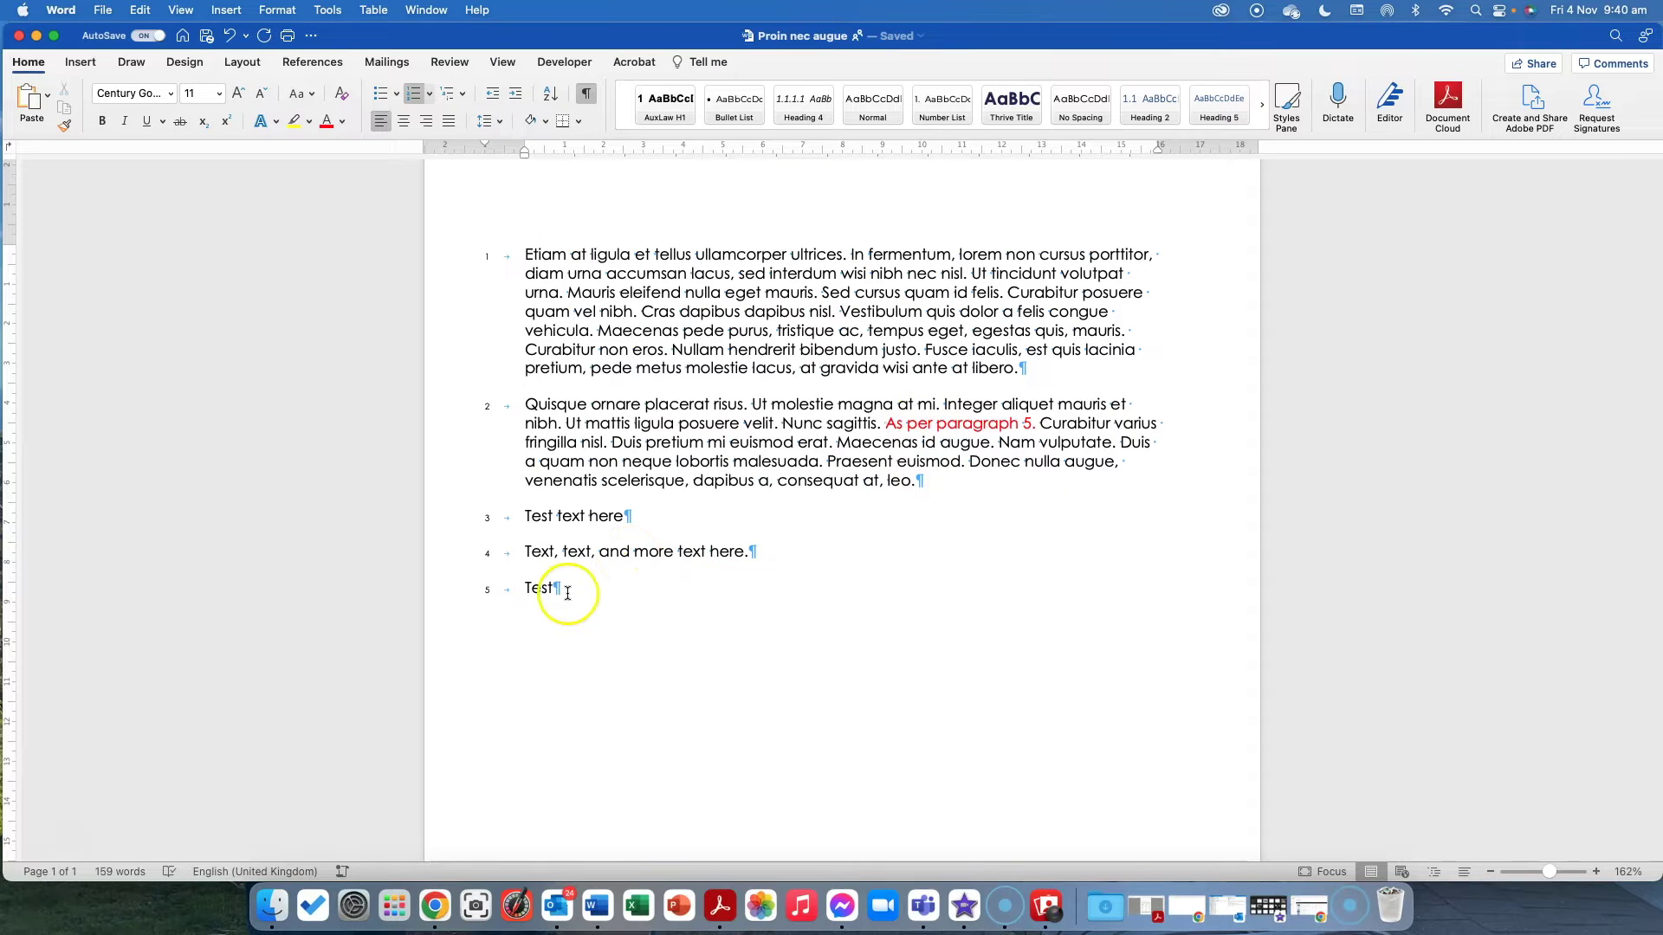
left_click(531, 589)
Step: Select the 'Test' paragraph and take it out of the end of the list
triple_click(531, 589)
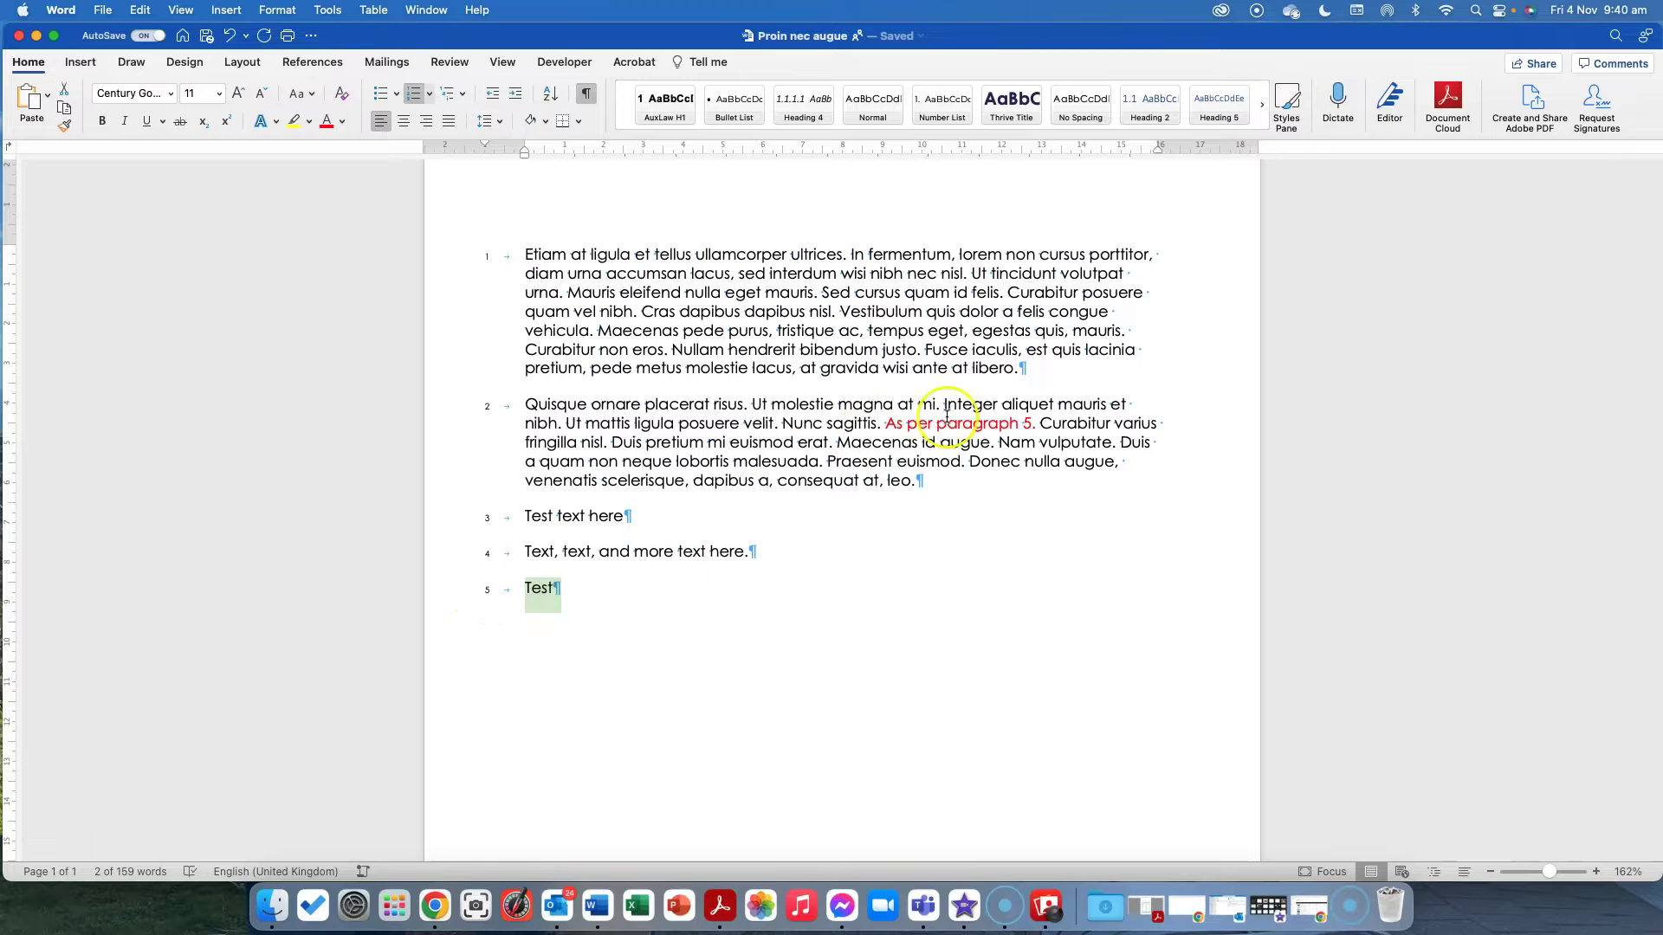
left_click(1030, 427)
scroll(1030, 427, "down", 5)
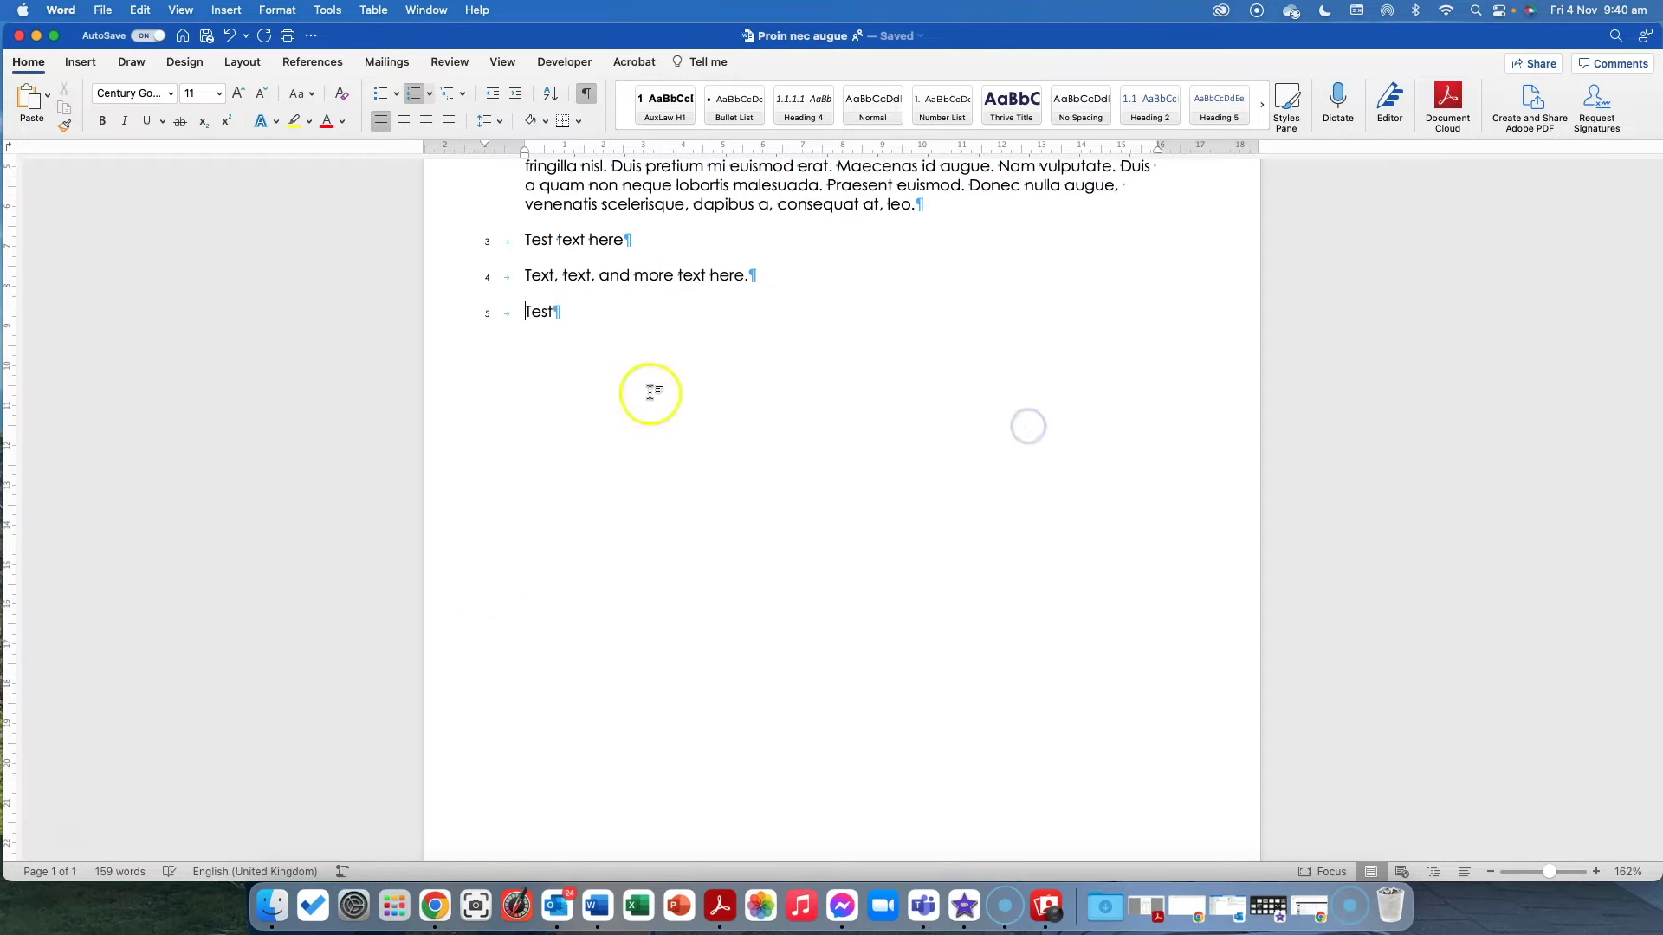
scroll(675, 388, "up", 5)
left_click(514, 564)
key("super+c")
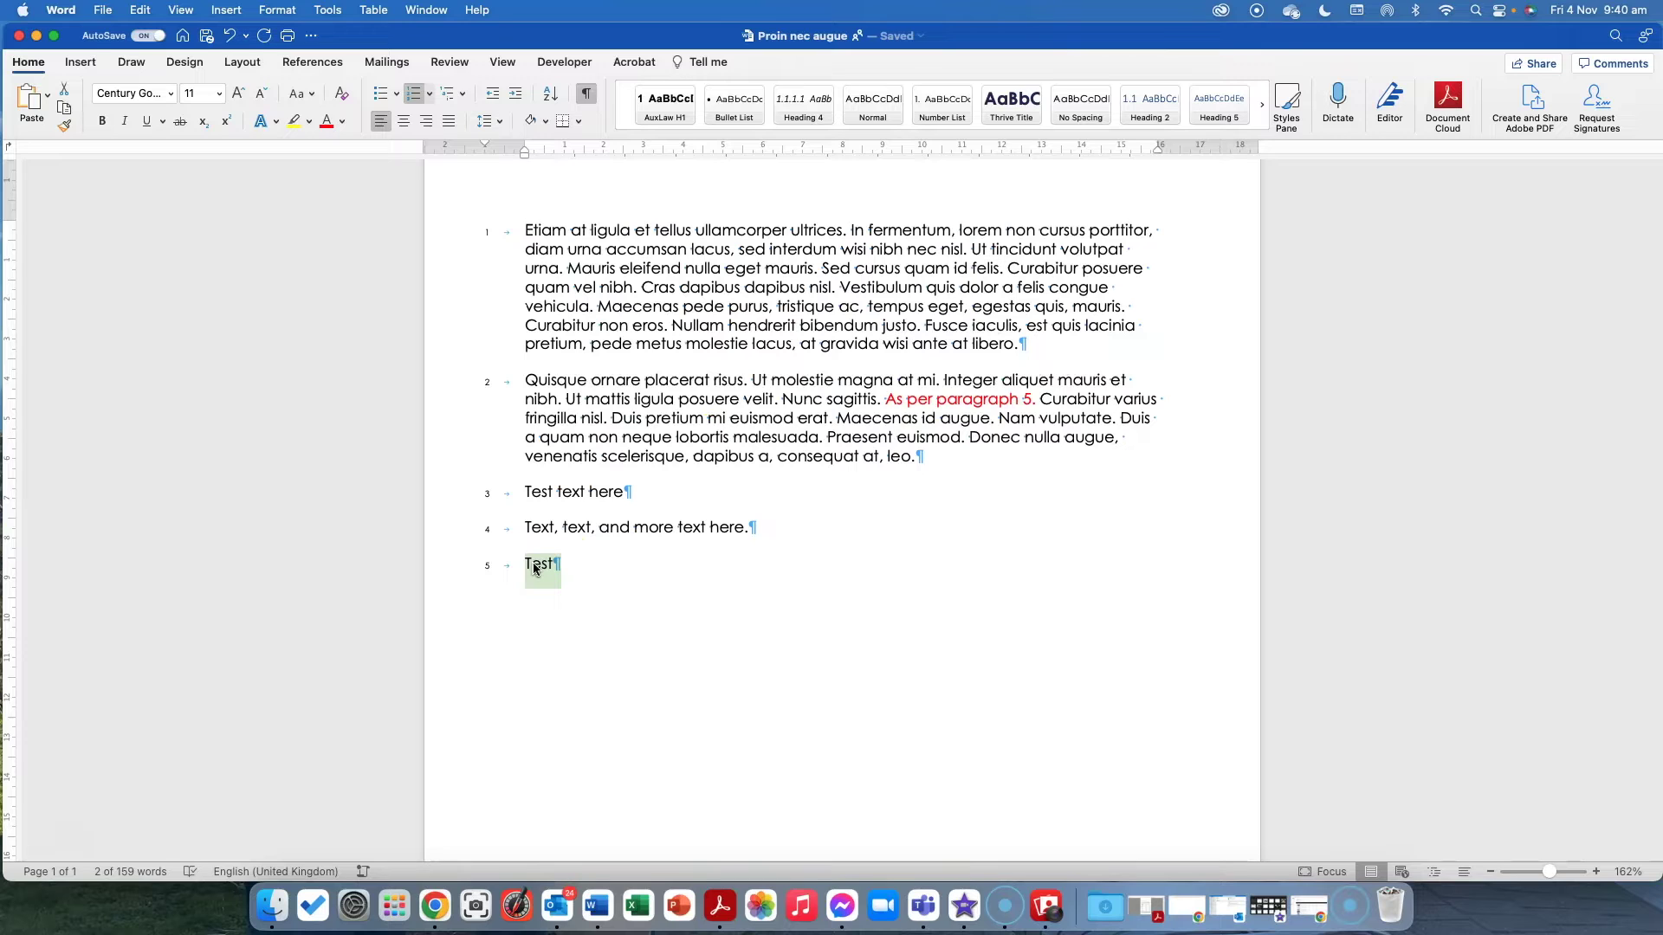
left_click(547, 567)
left_click(547, 568)
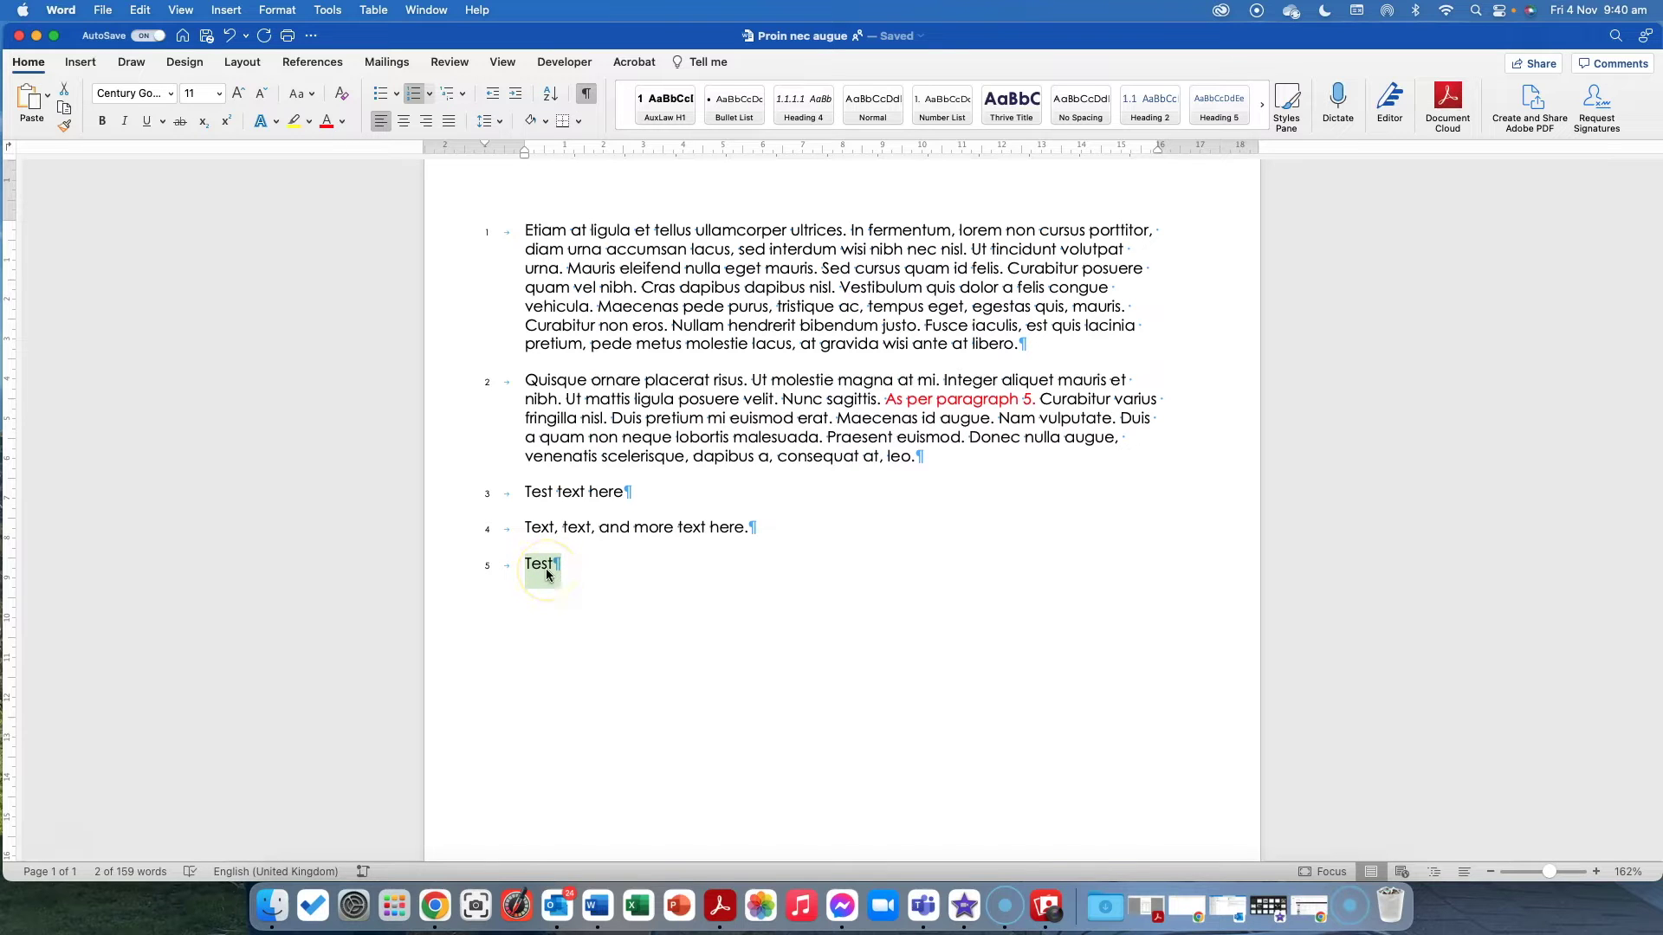
key("BackSpace")
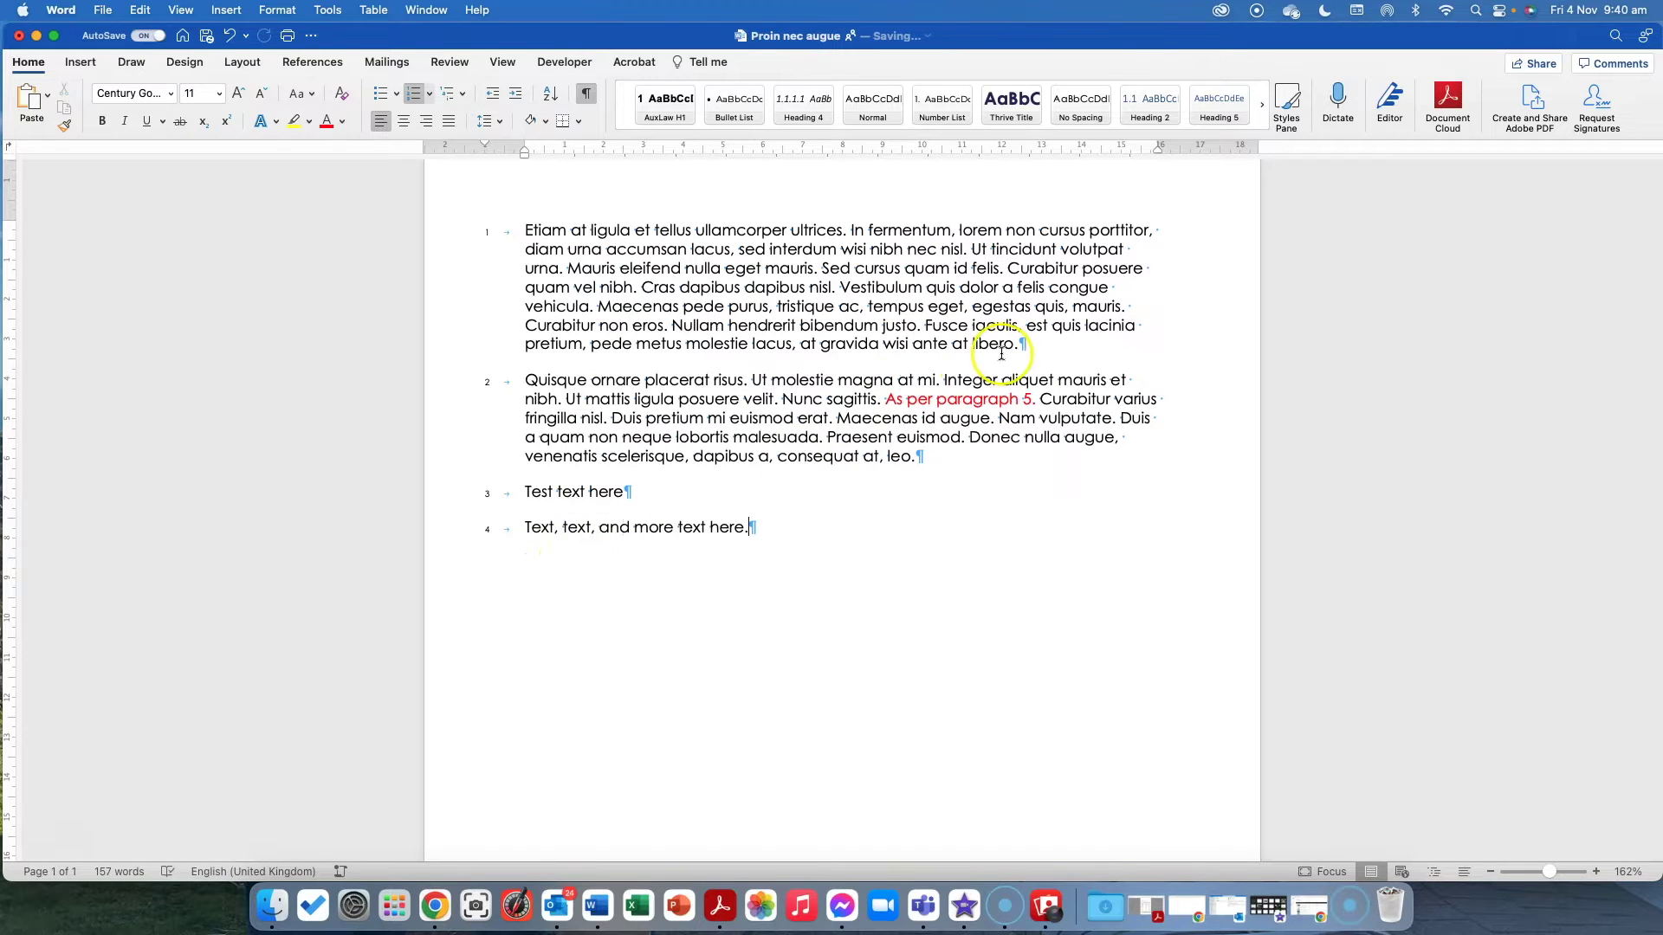
Step: Paste 'Test' after paragraph 1 as paragraph 2 and delete the leftover empty paragraph
left_click(1026, 344)
key("Return")
key("super+v")
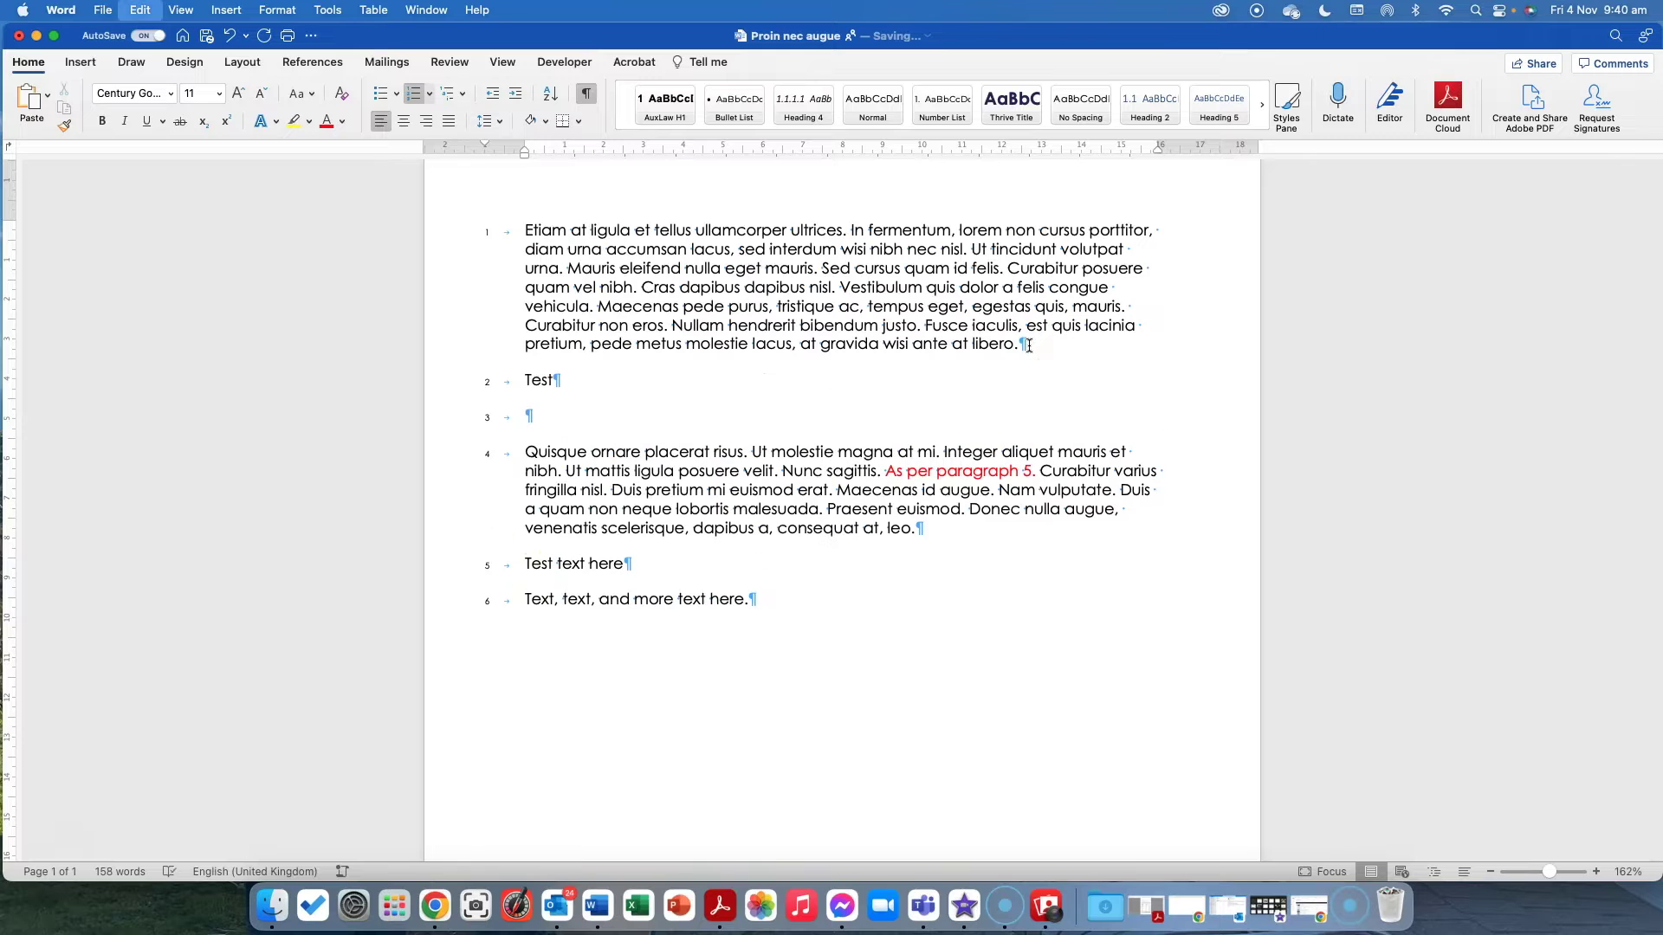
left_click(925, 410)
key("Delete")
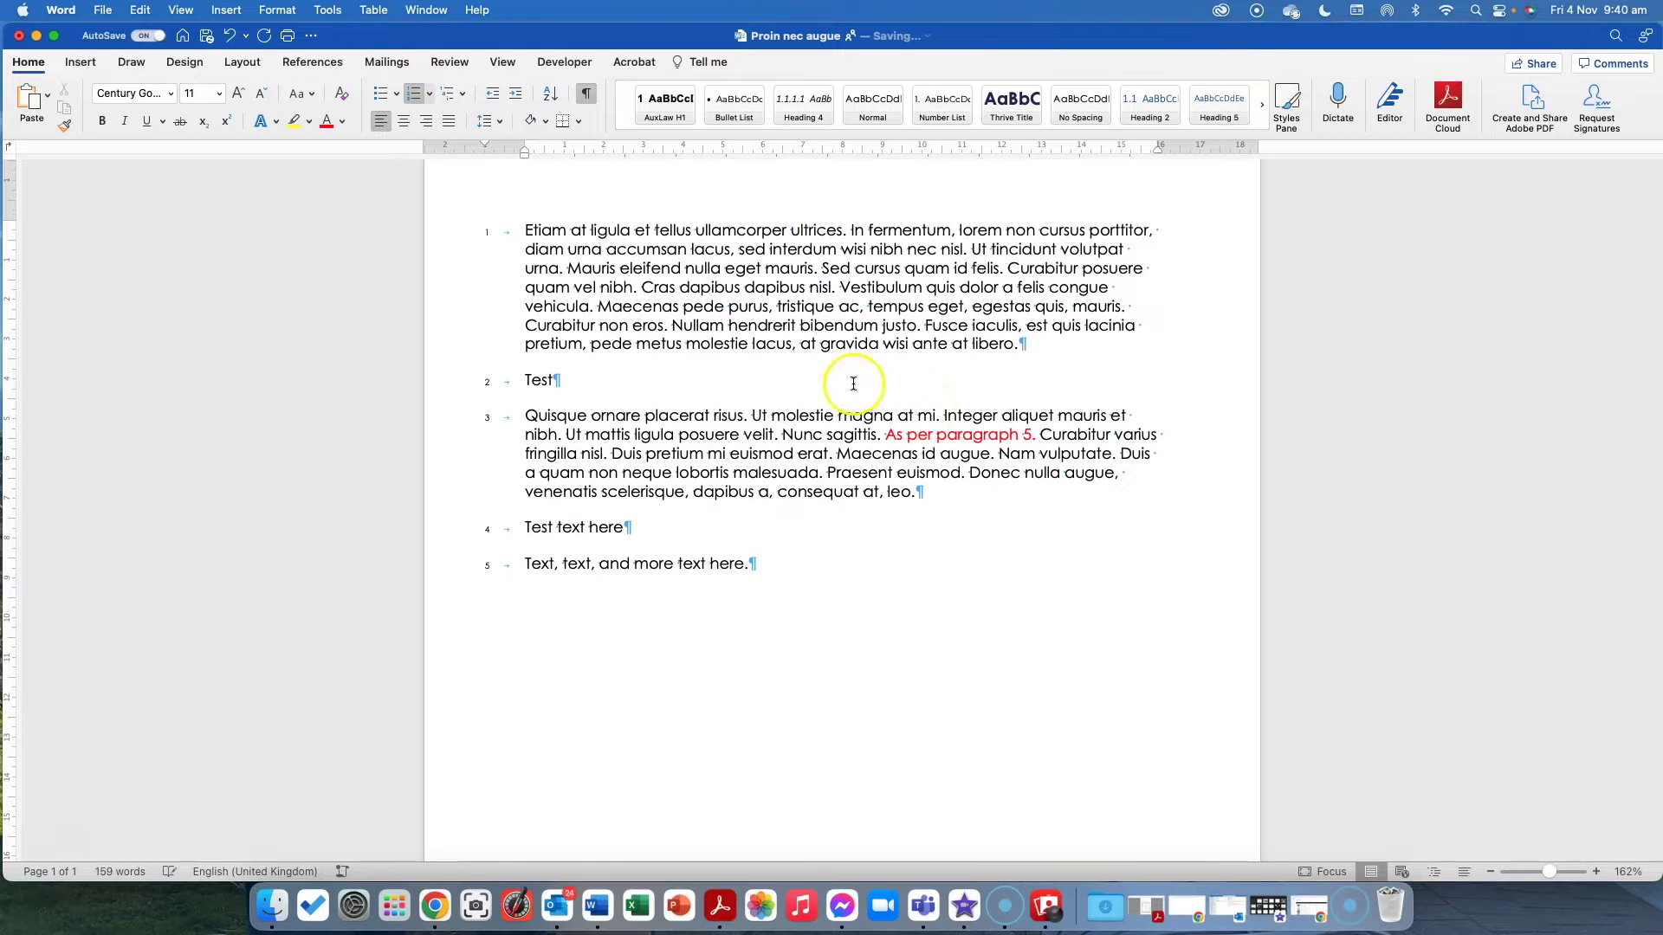
left_click(527, 415)
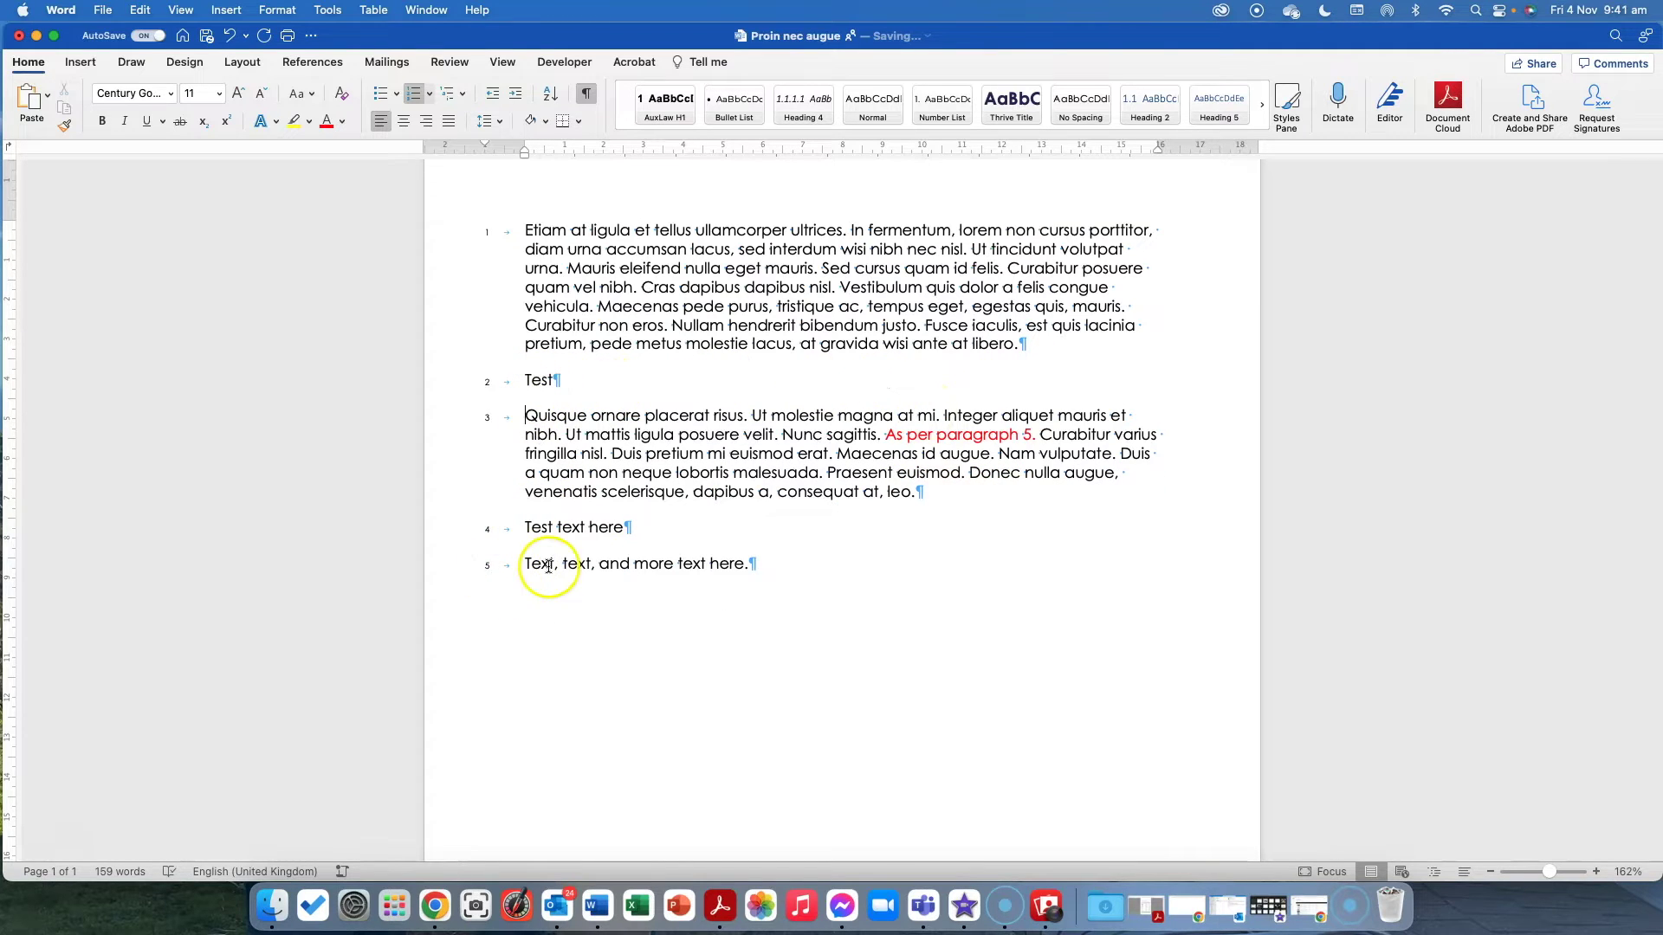
left_click_drag(529, 563, 767, 562)
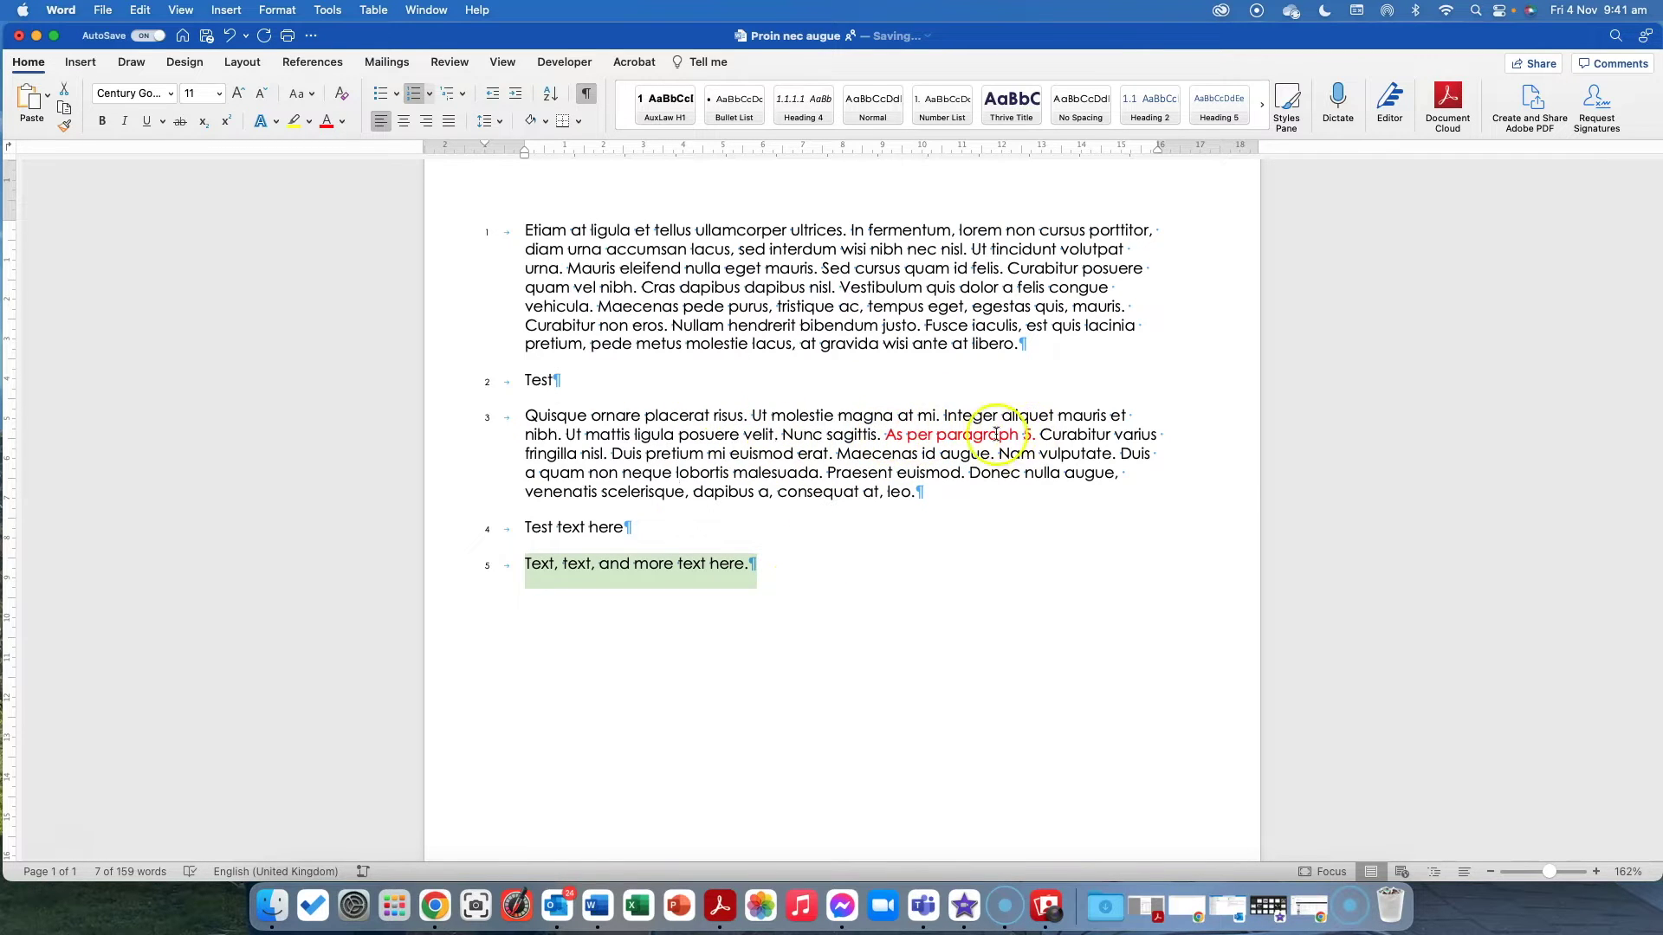
Step: Update the red cross-reference field so it reads 'As per paragraph 2'
left_click(1035, 434)
right_click(1033, 441)
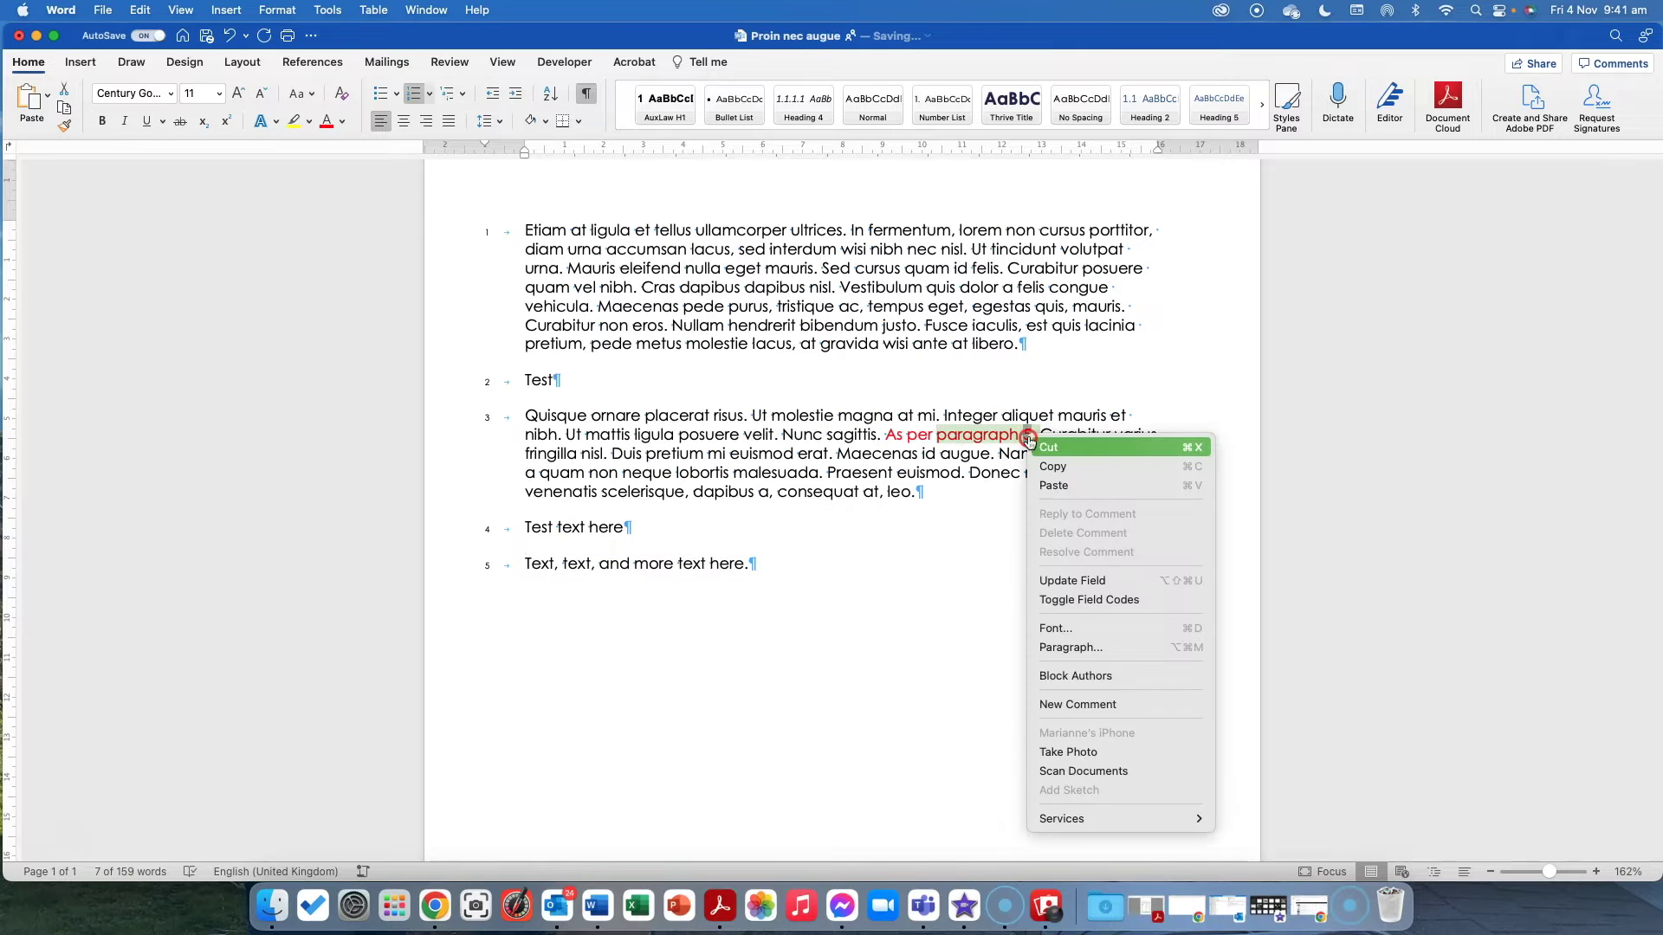
left_click(1058, 578)
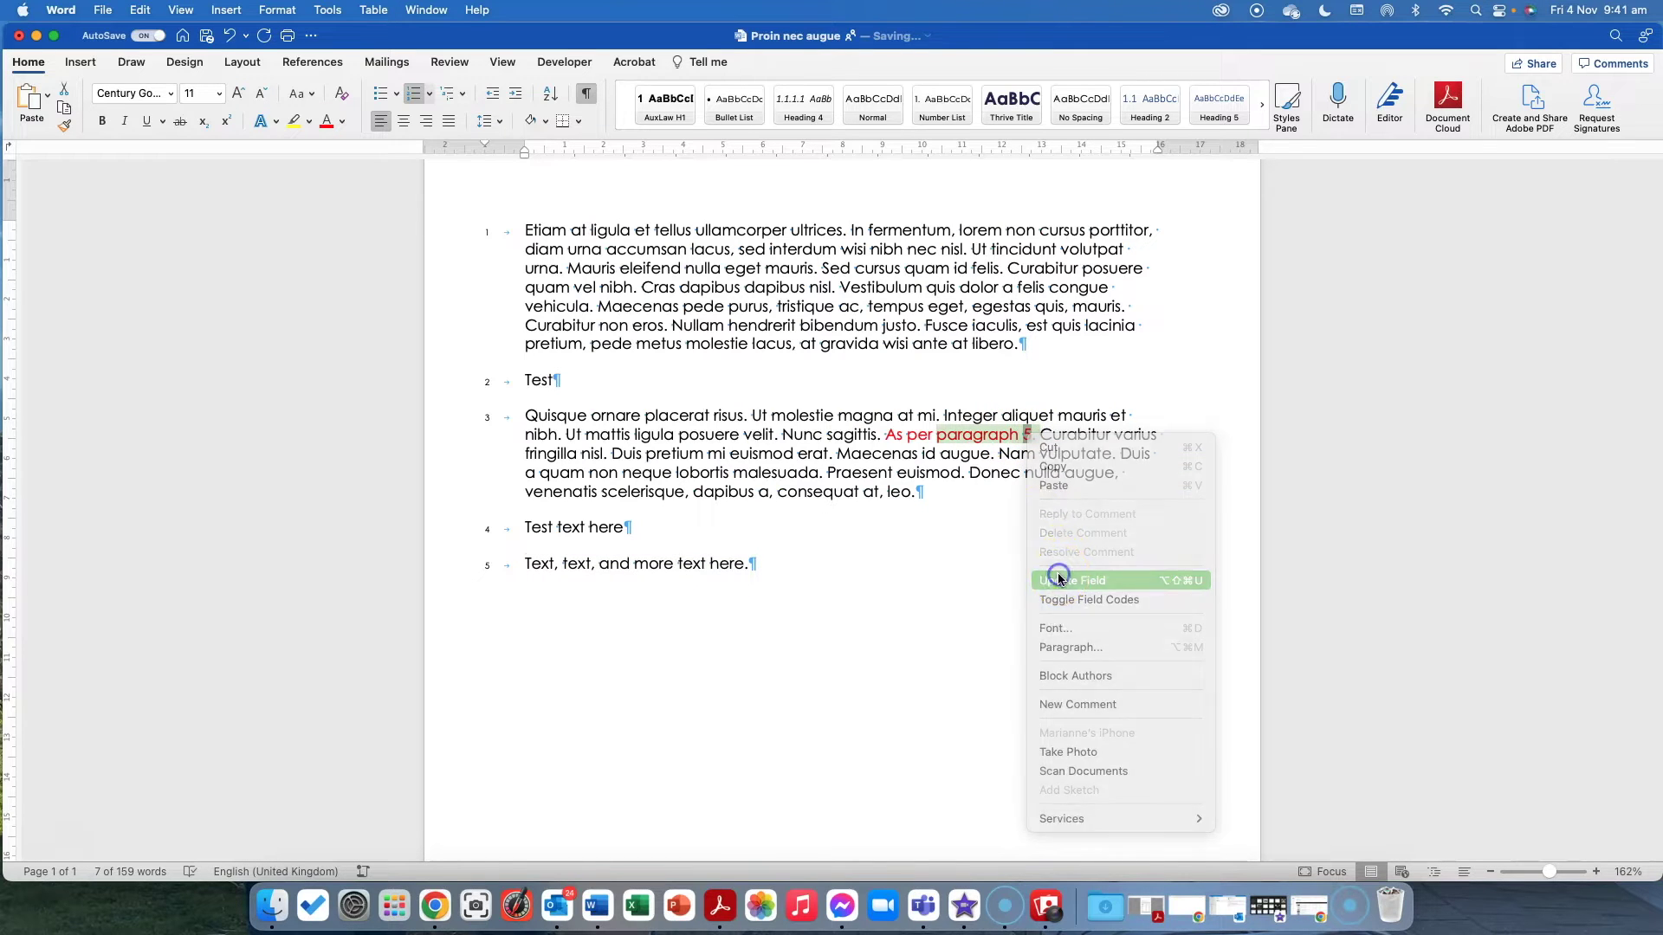
left_click(1032, 452)
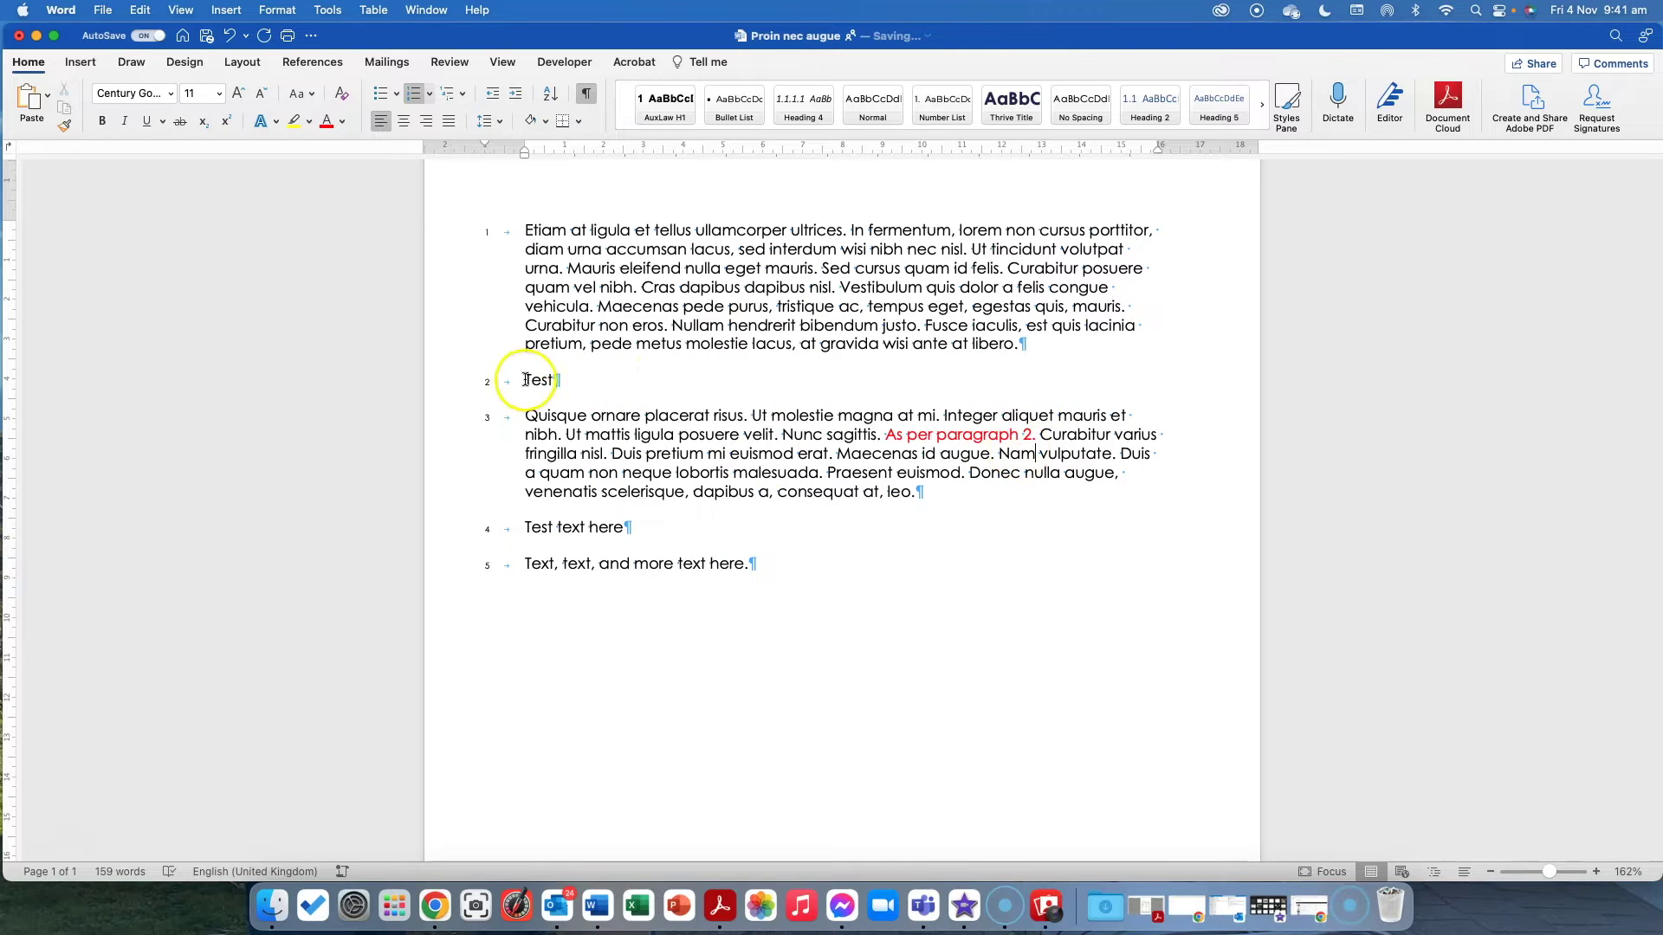
Step: Add an empty numbered paragraph 6 after paragraph 5
left_click_drag(525, 378, 578, 382)
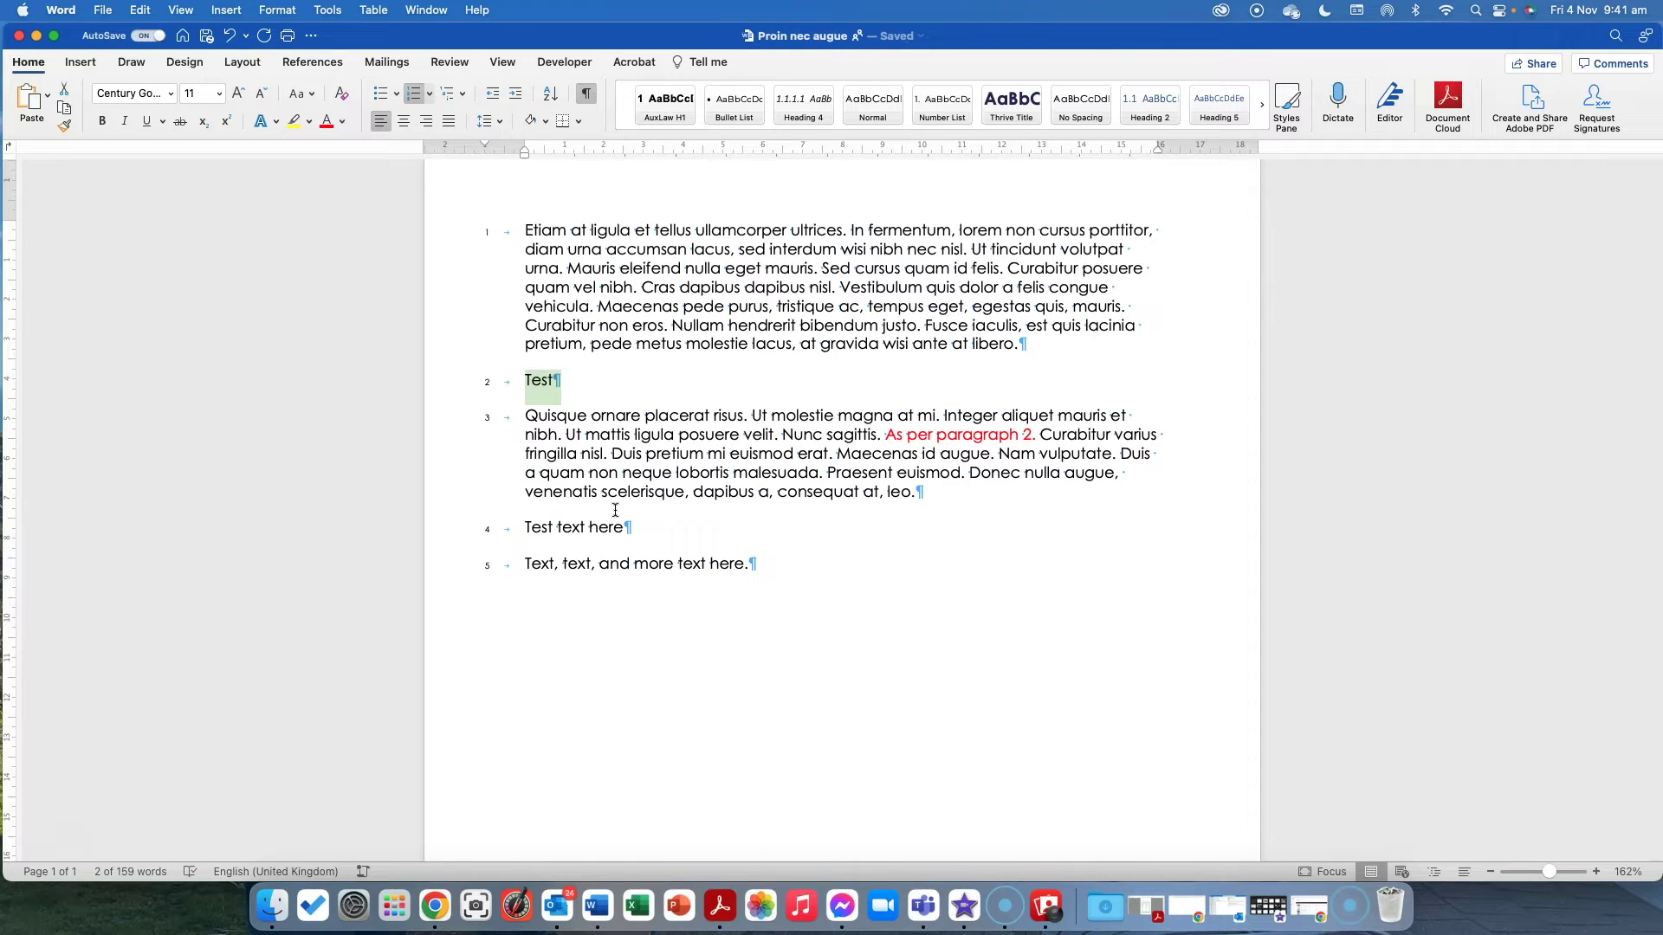
left_click(1031, 433)
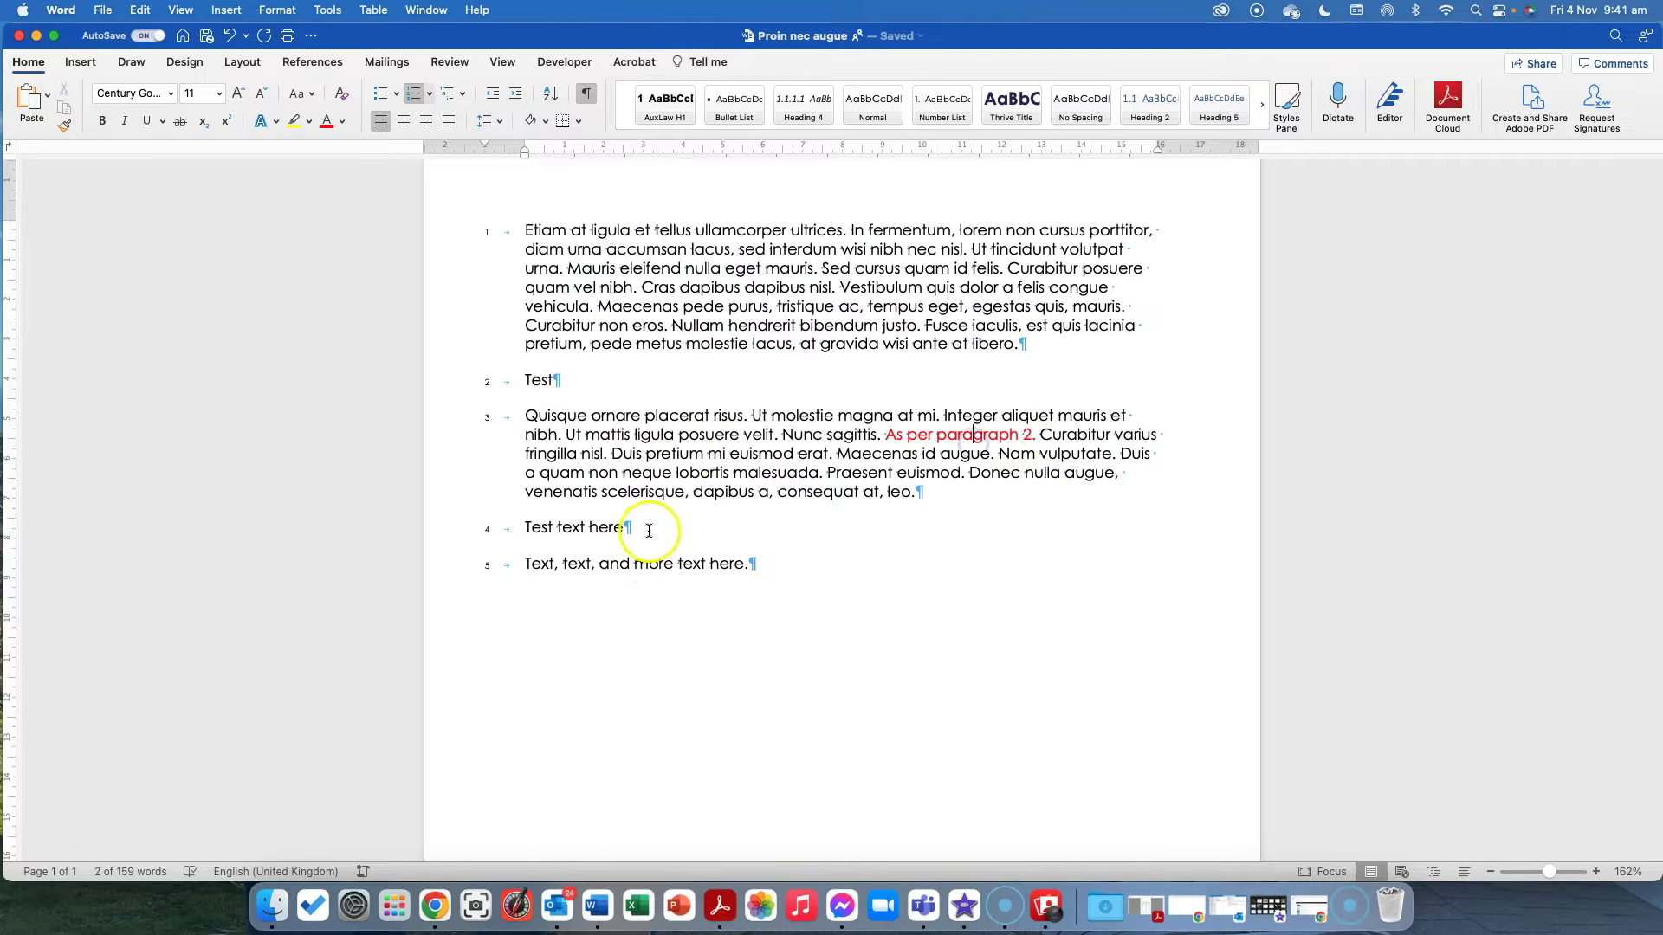
left_click(792, 570)
key("Return")
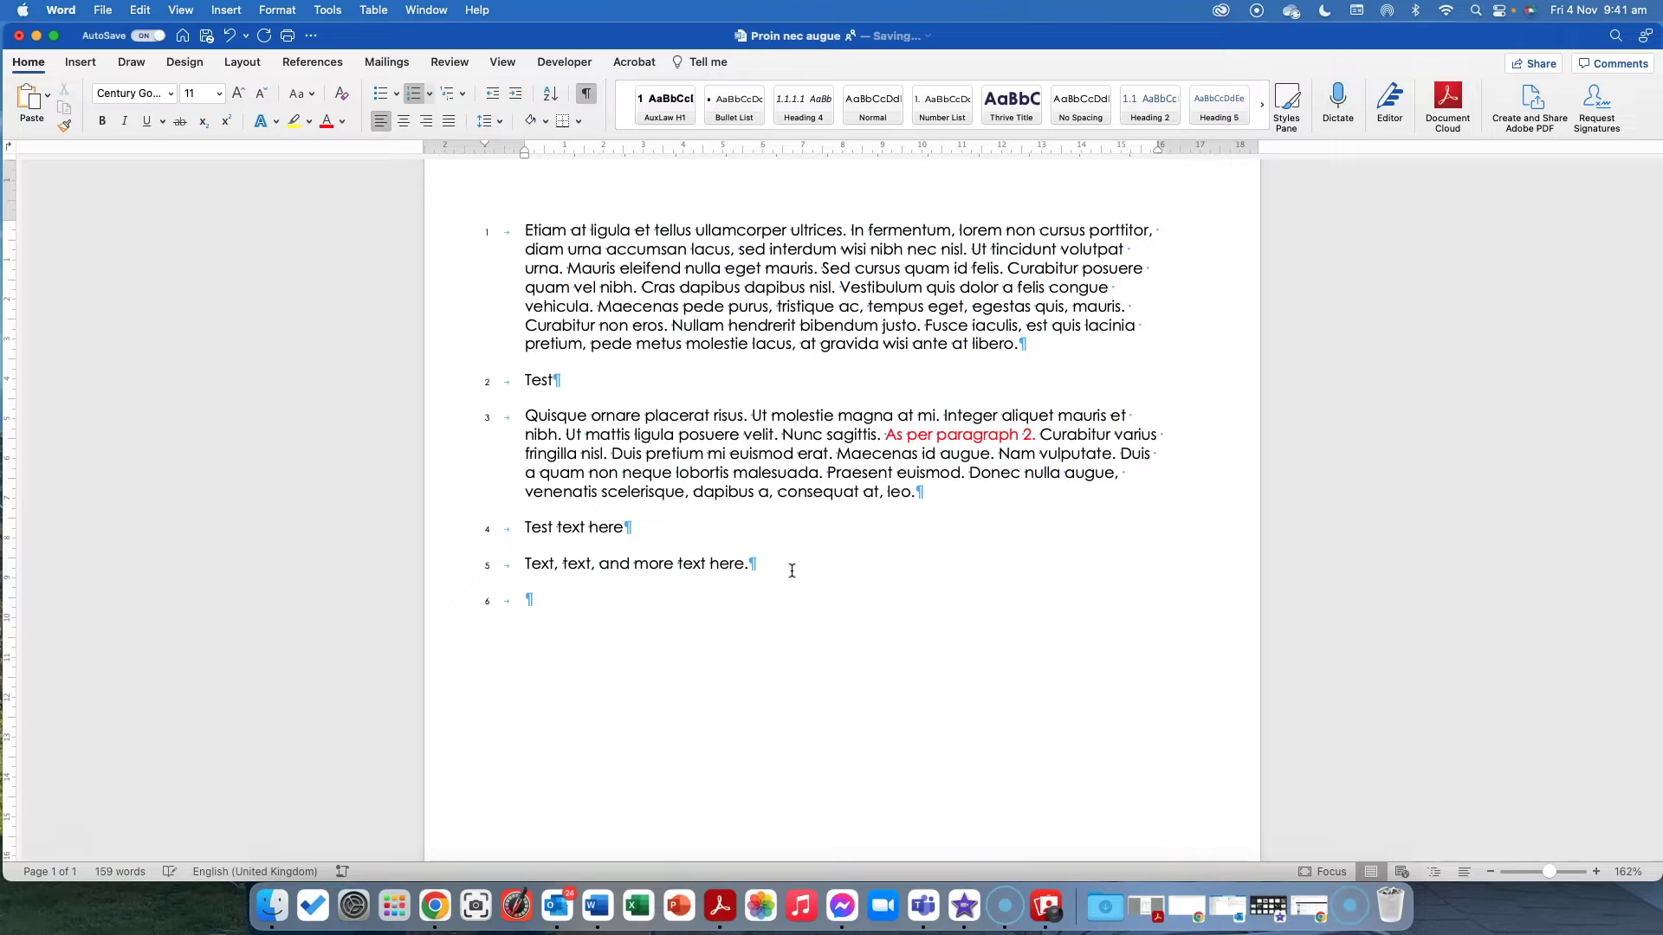
Step: Type 'Refer to' in red font at the start of paragraph 6
left_click(327, 120)
left_click(593, 660)
type("Refer to paragraph")
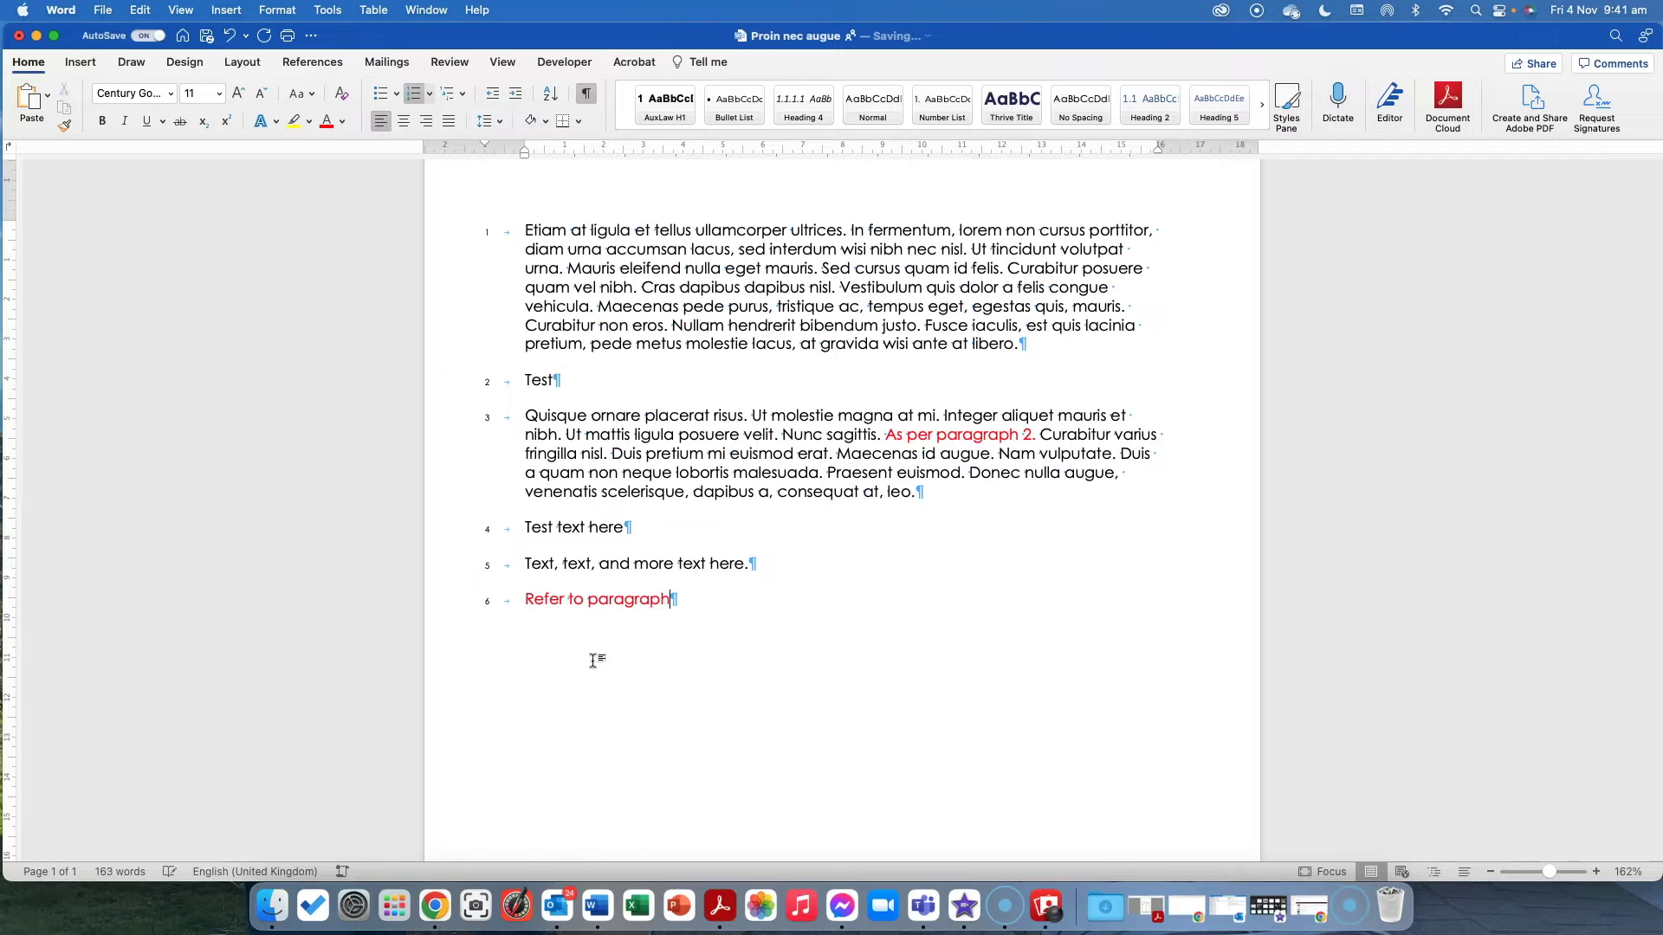
Step: Open the Cross-reference dialog from the References tab
left_click(81, 62)
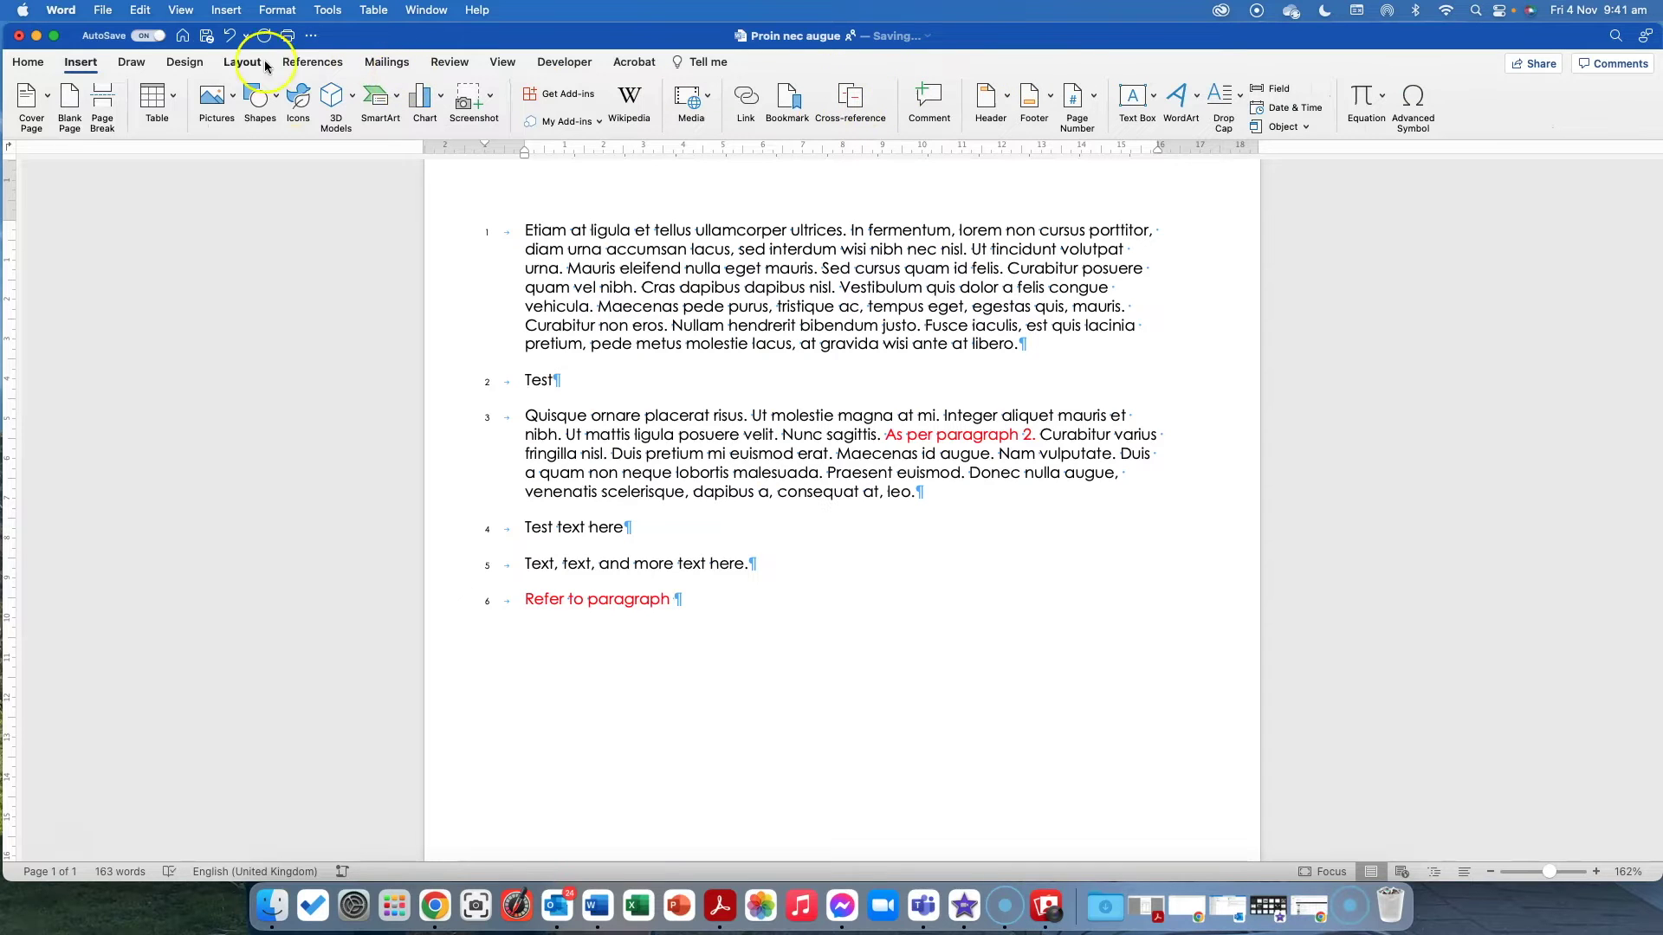
left_click(308, 61)
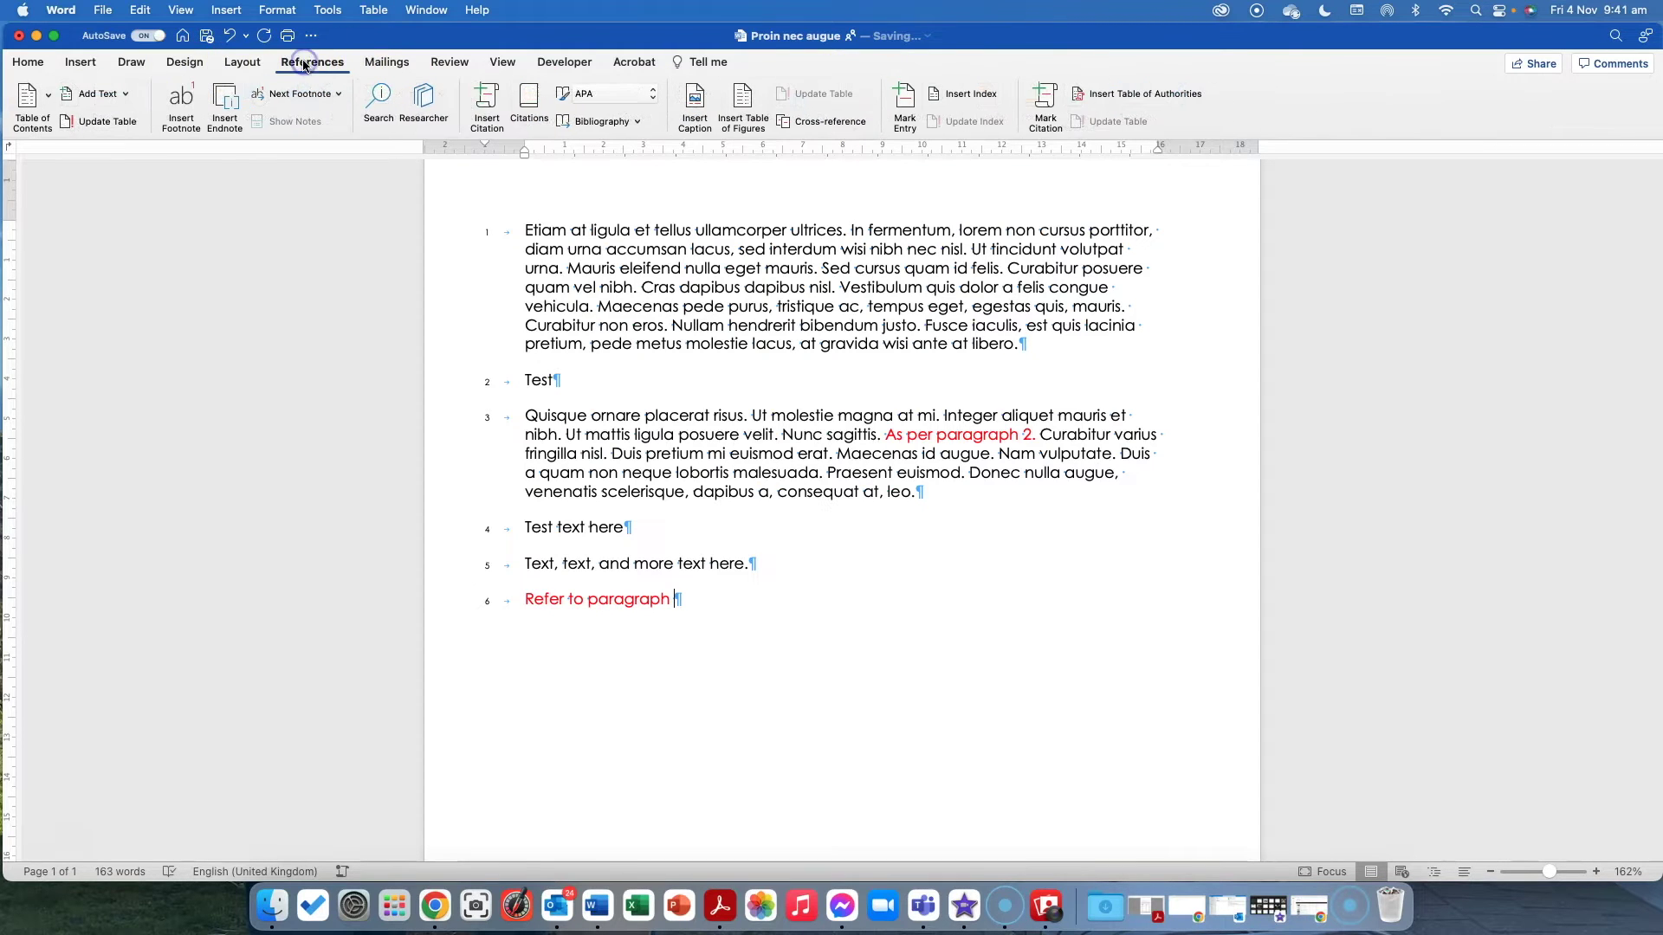
left_click(823, 124)
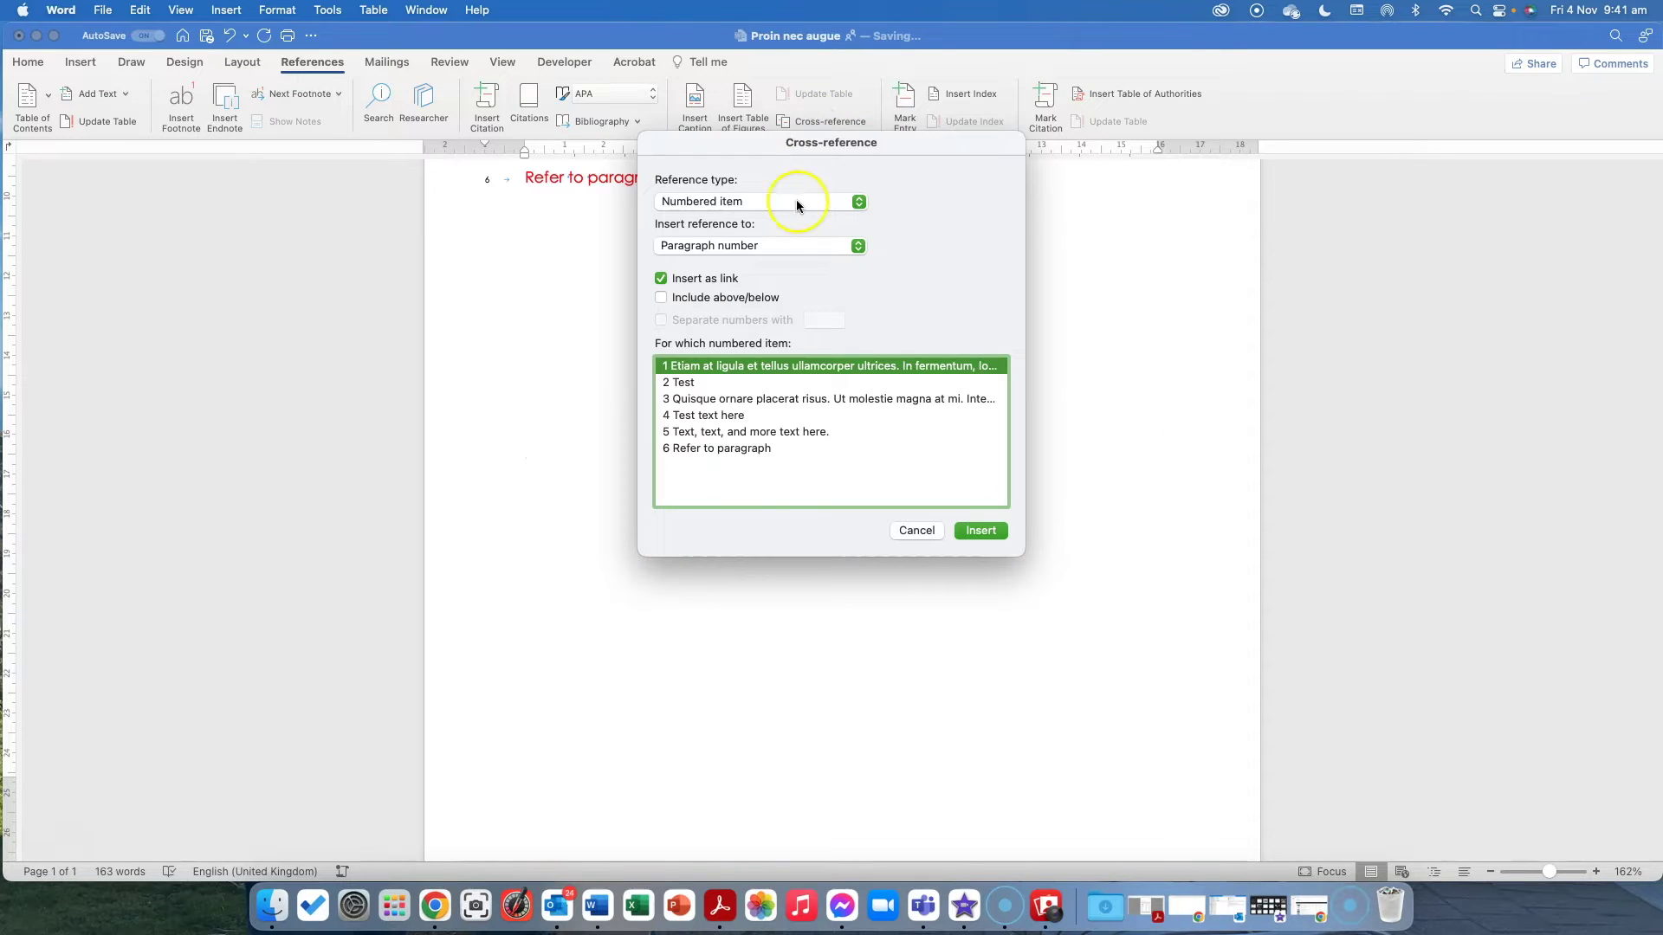
Step: Insert a Numbered item cross-reference to item 3's paragraph number, giving 'Refer to paragraph 3'
left_click(692, 204)
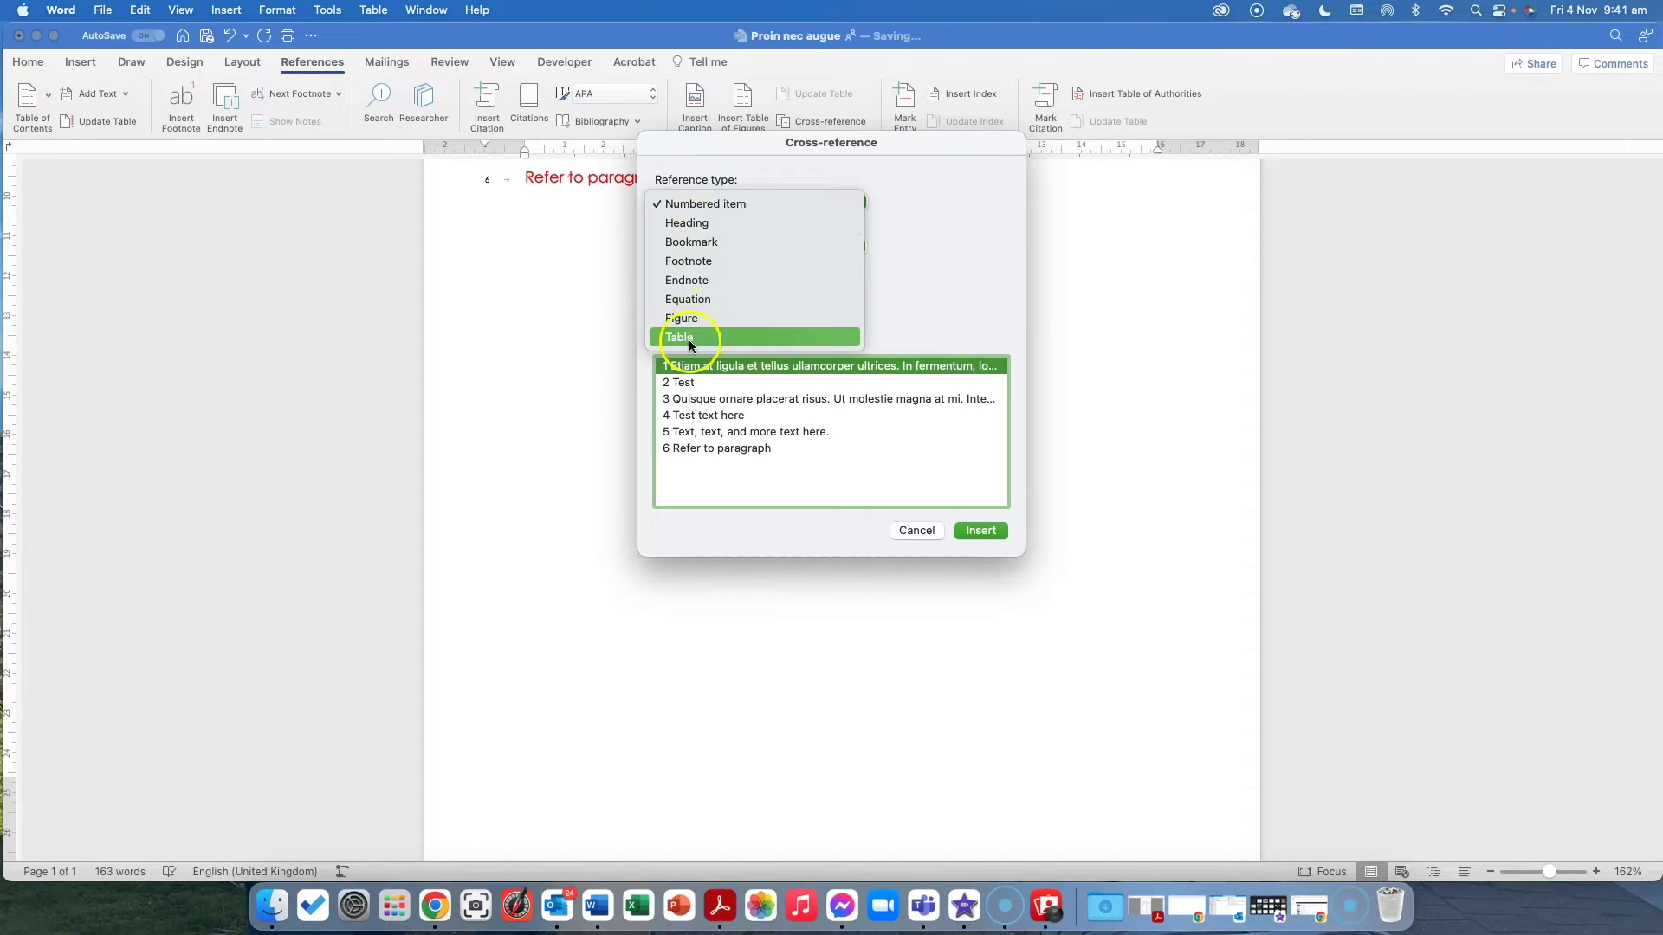
left_click(688, 223)
left_click(696, 202)
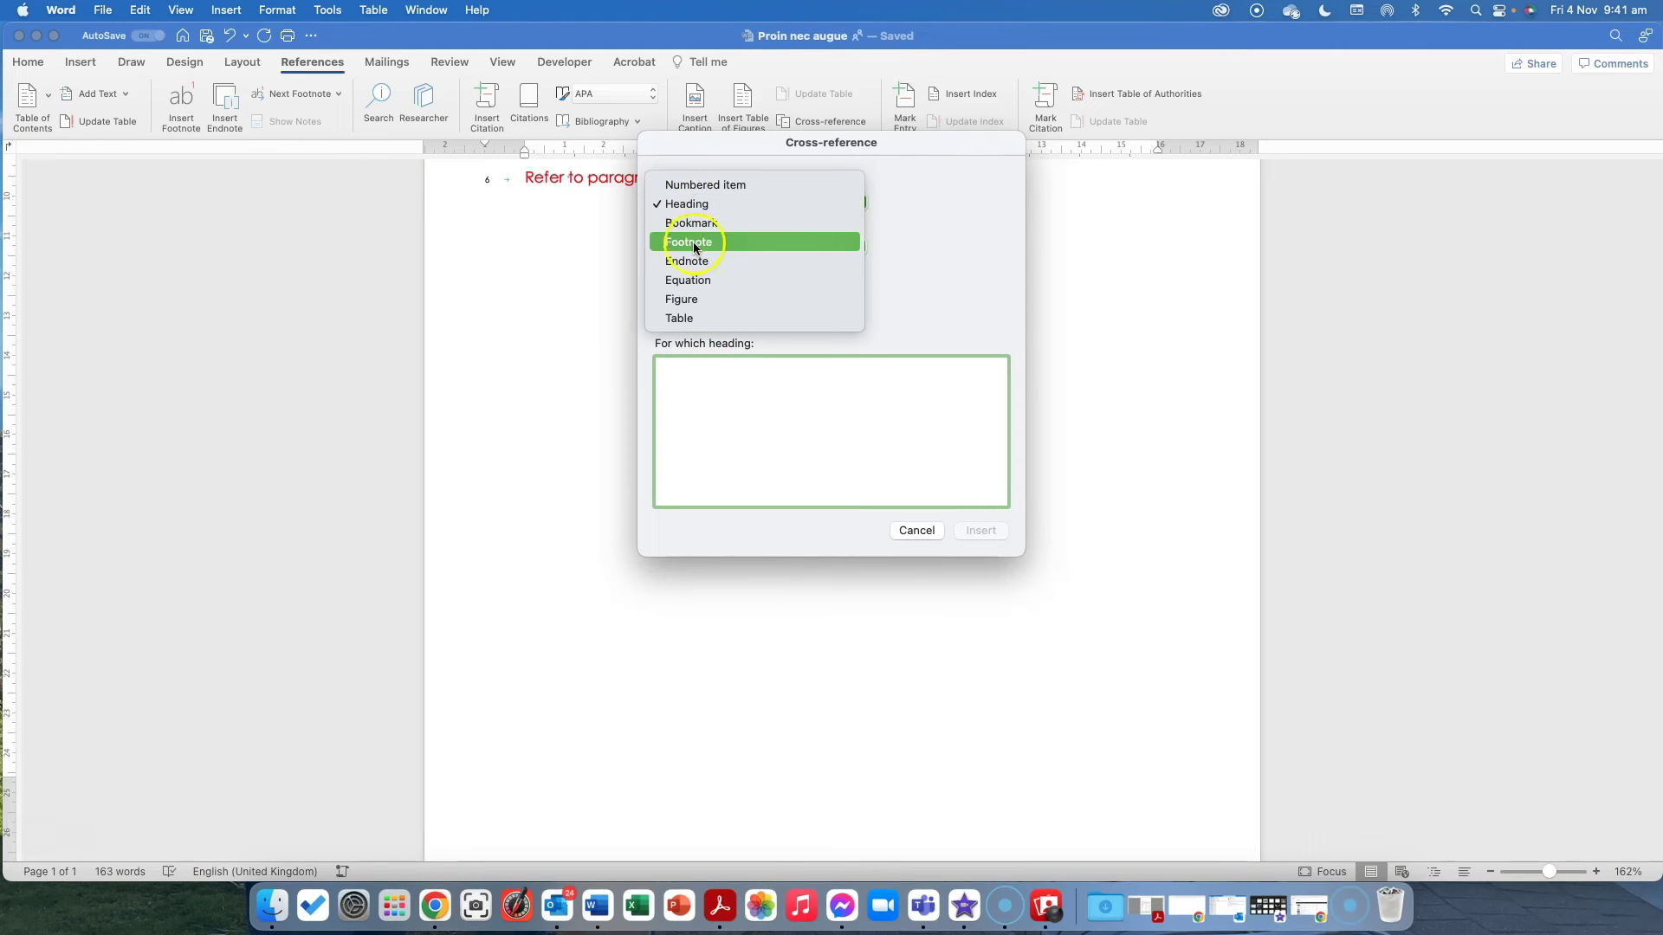
left_click(693, 184)
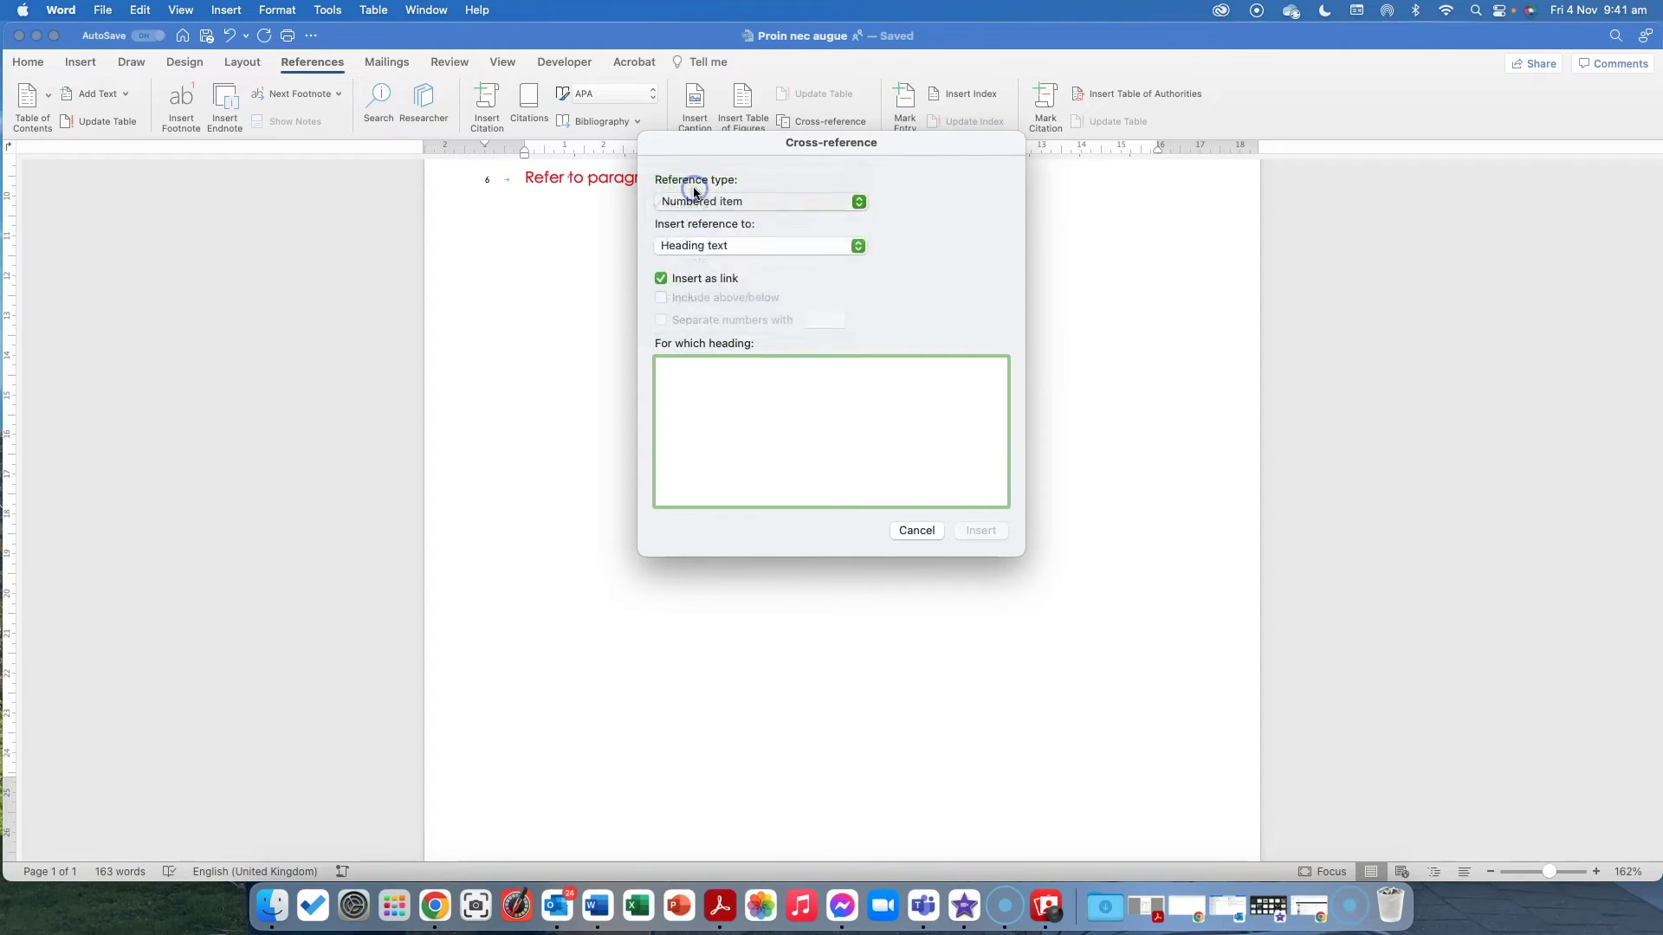
left_click(709, 245)
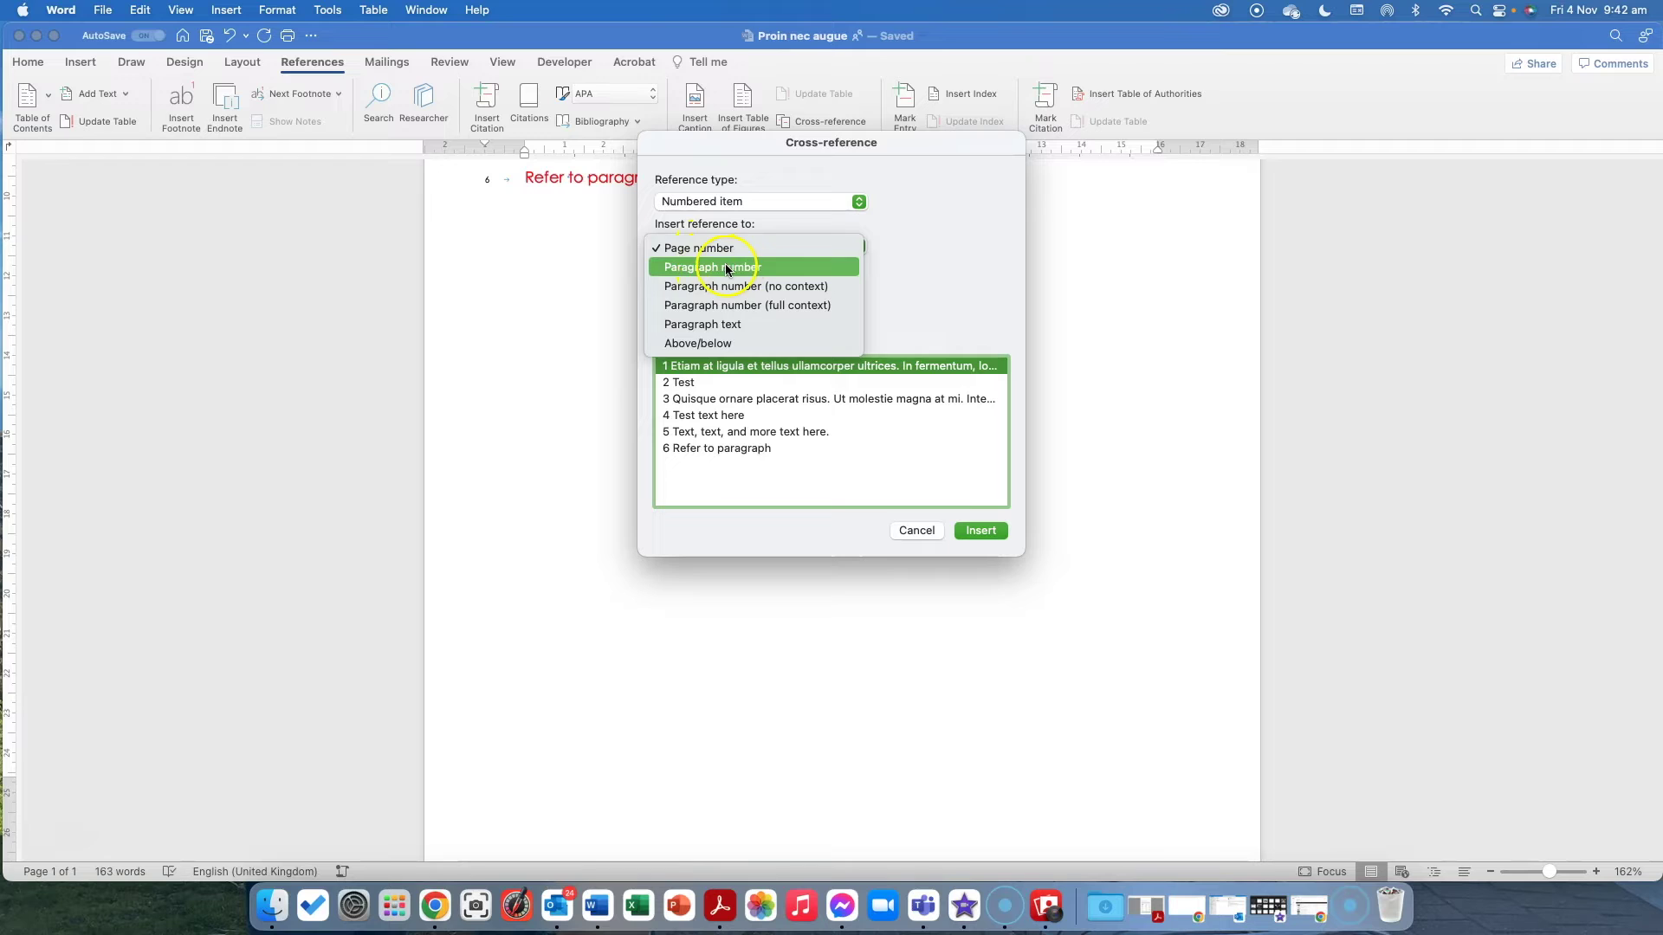
left_click(718, 326)
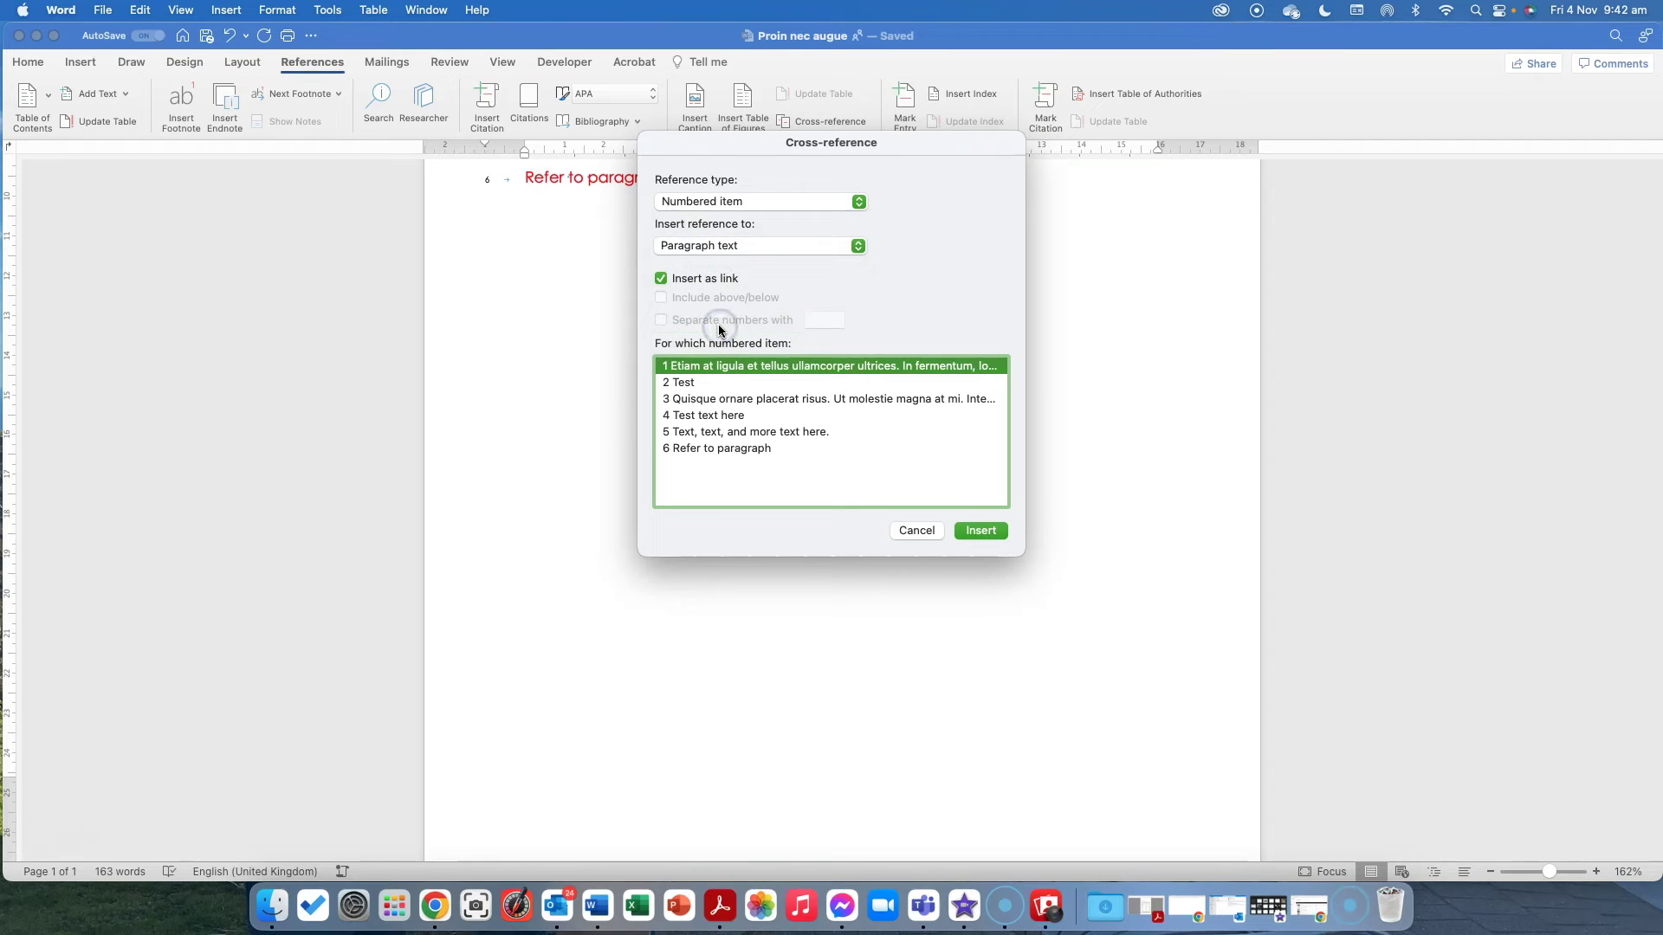
left_click(696, 247)
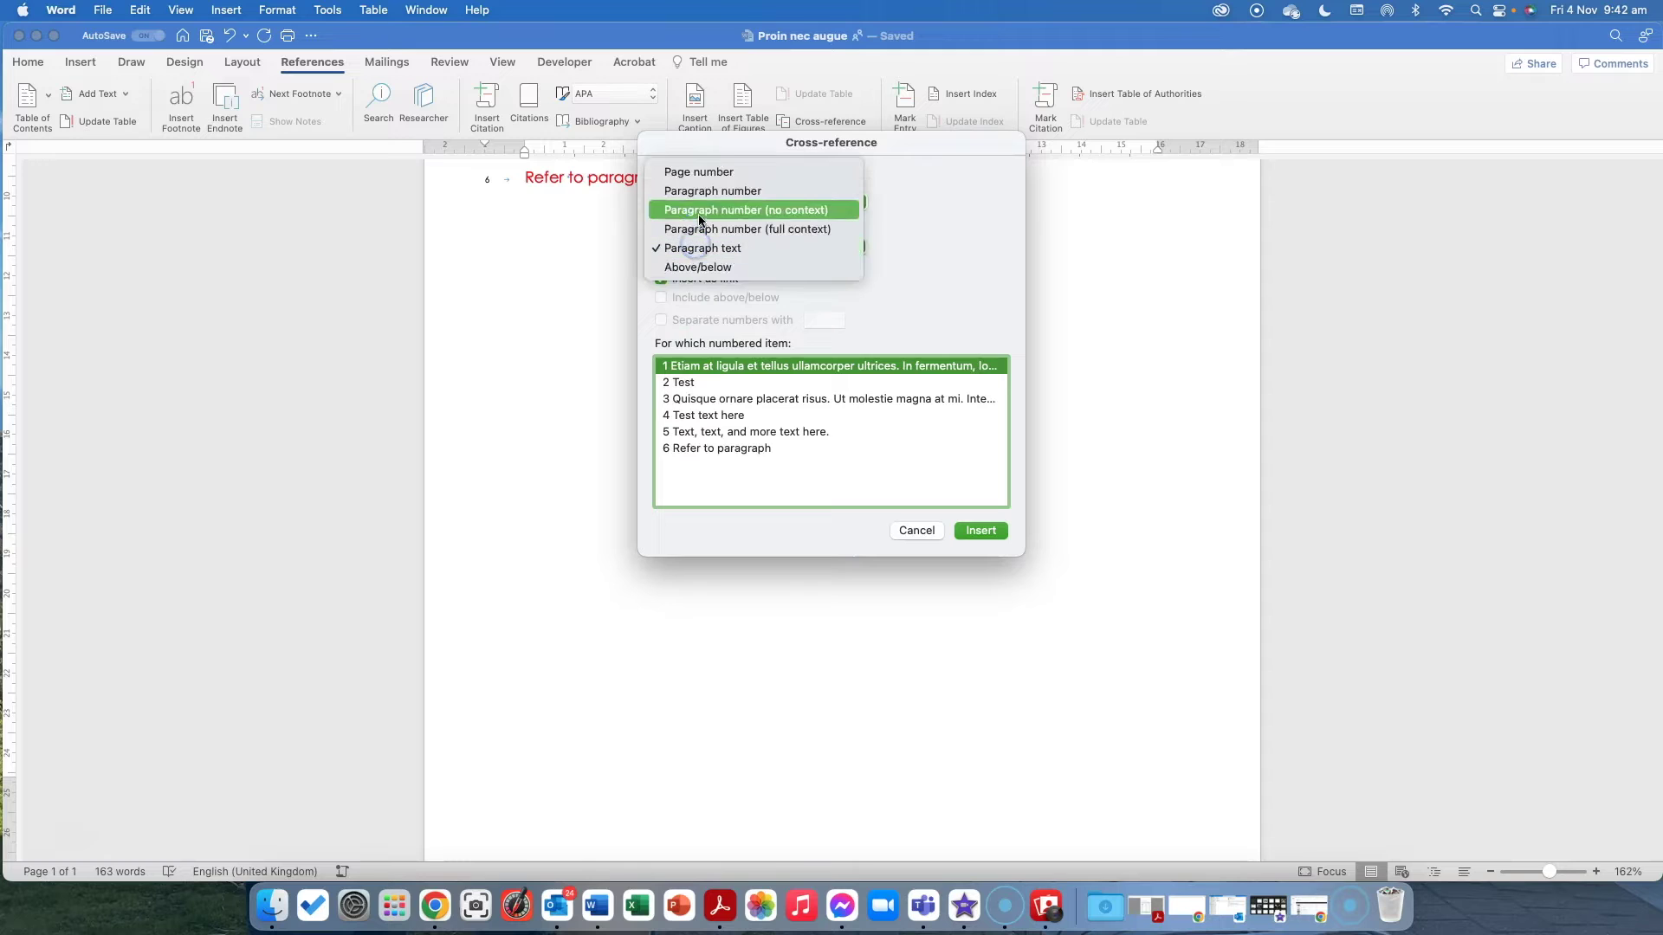
left_click(698, 191)
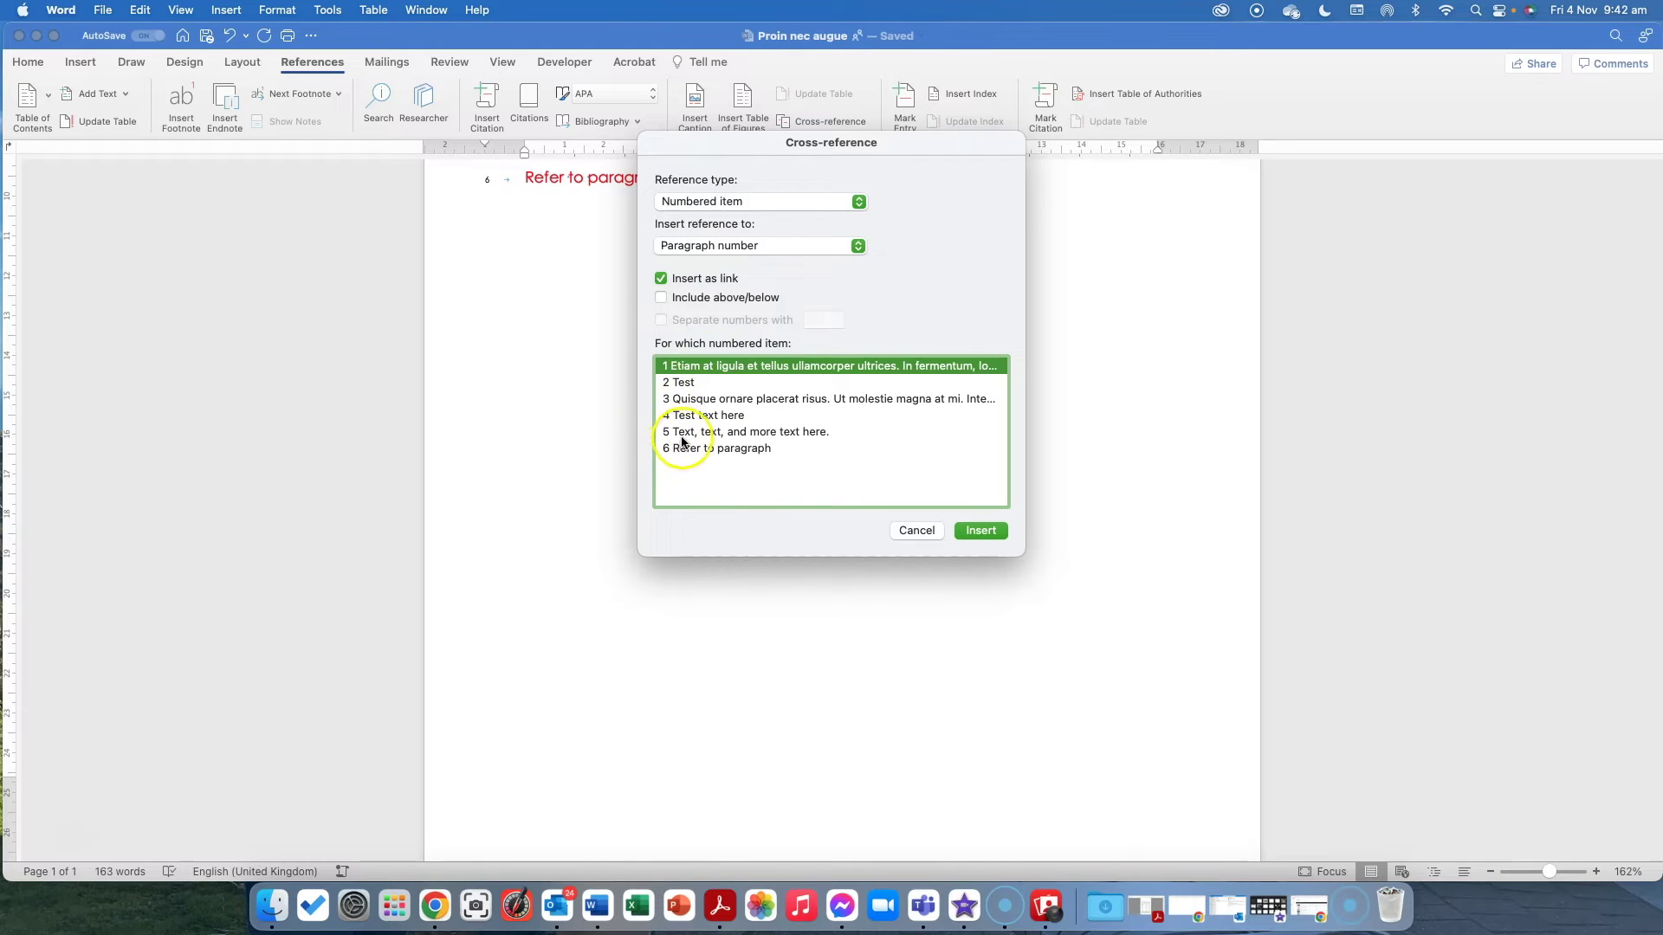
left_click(684, 386)
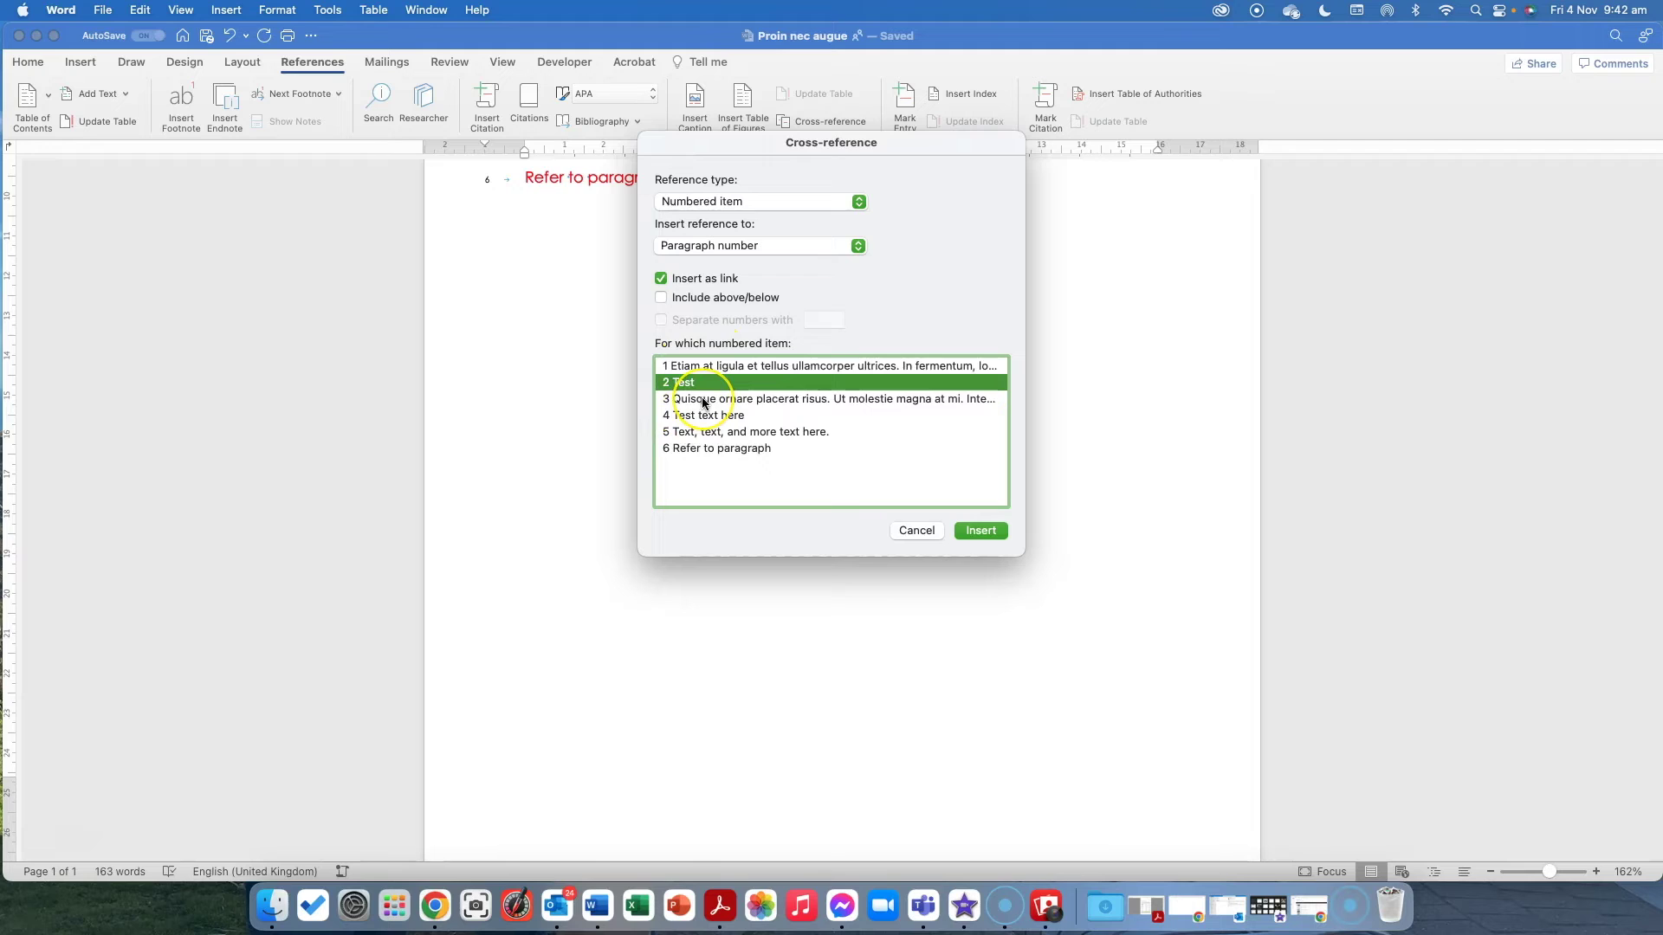
left_click(703, 400)
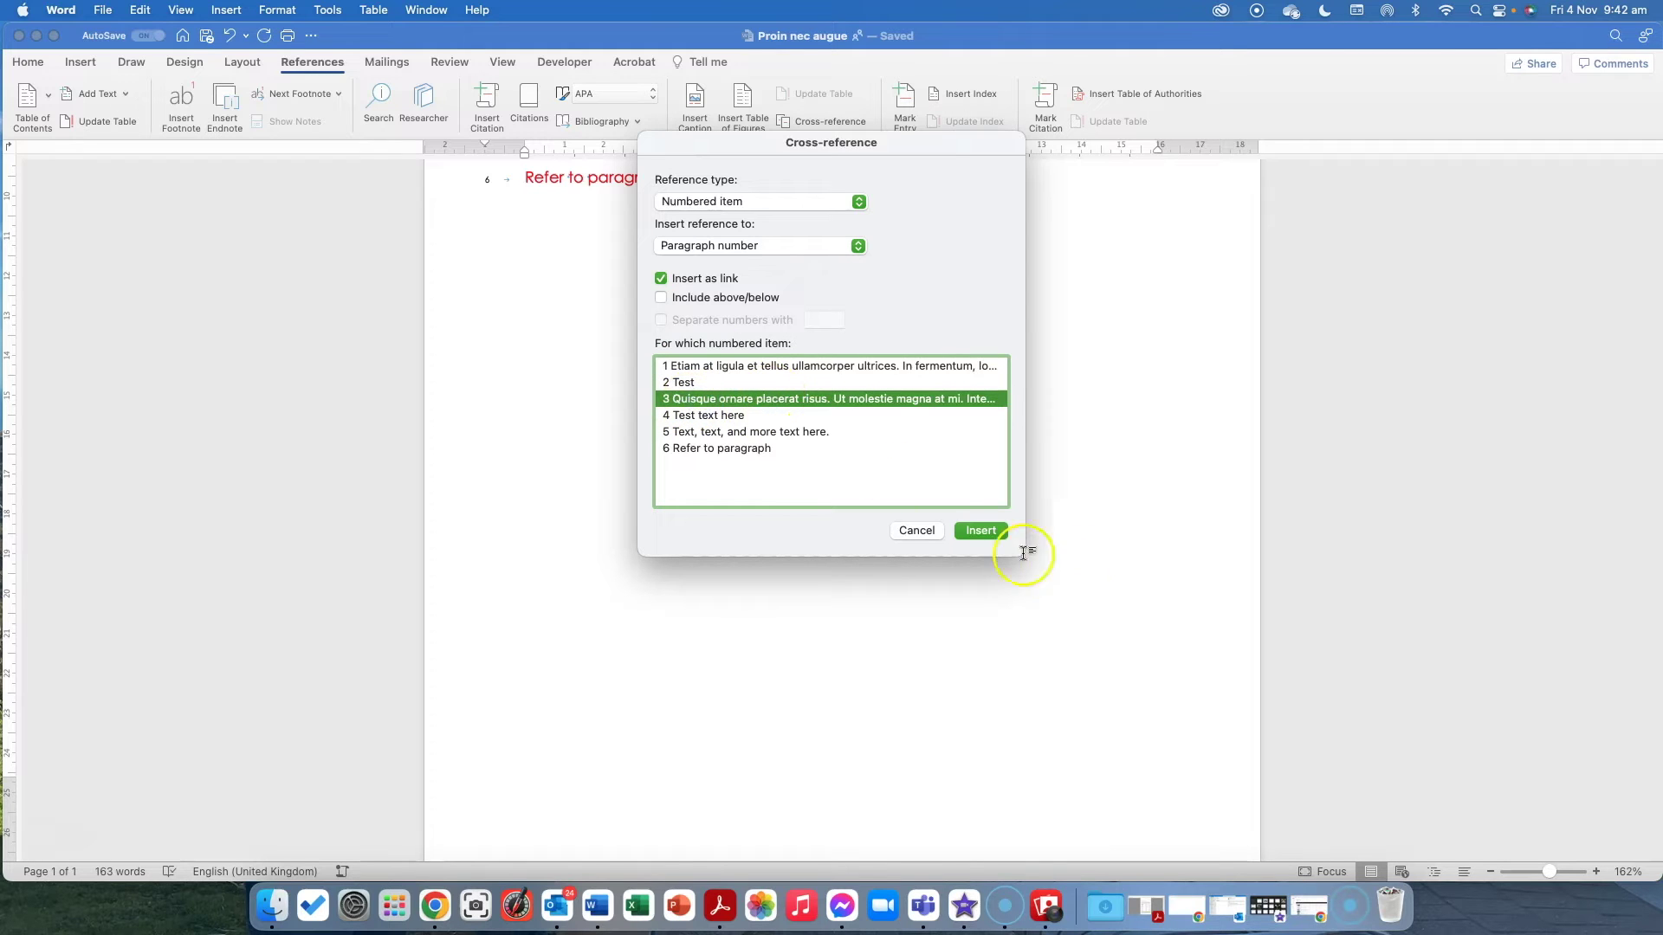
left_click(985, 530)
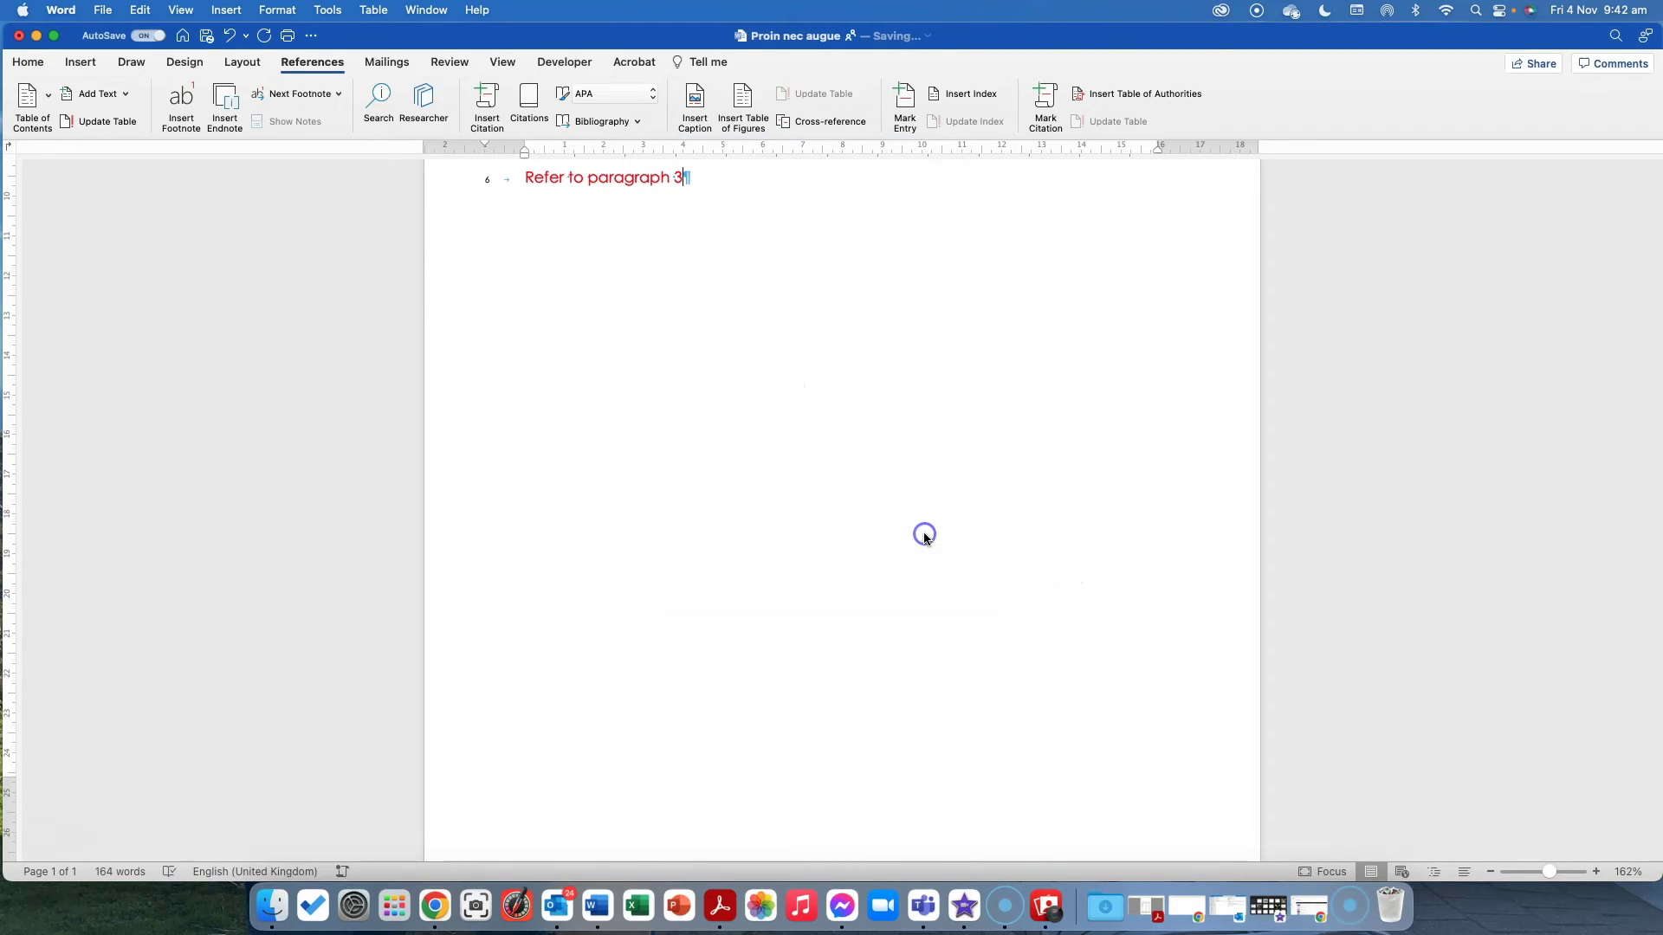
Step: Select the whole of paragraph 3, 'Quisque ornare…'
scroll(620, 472, "up", 5)
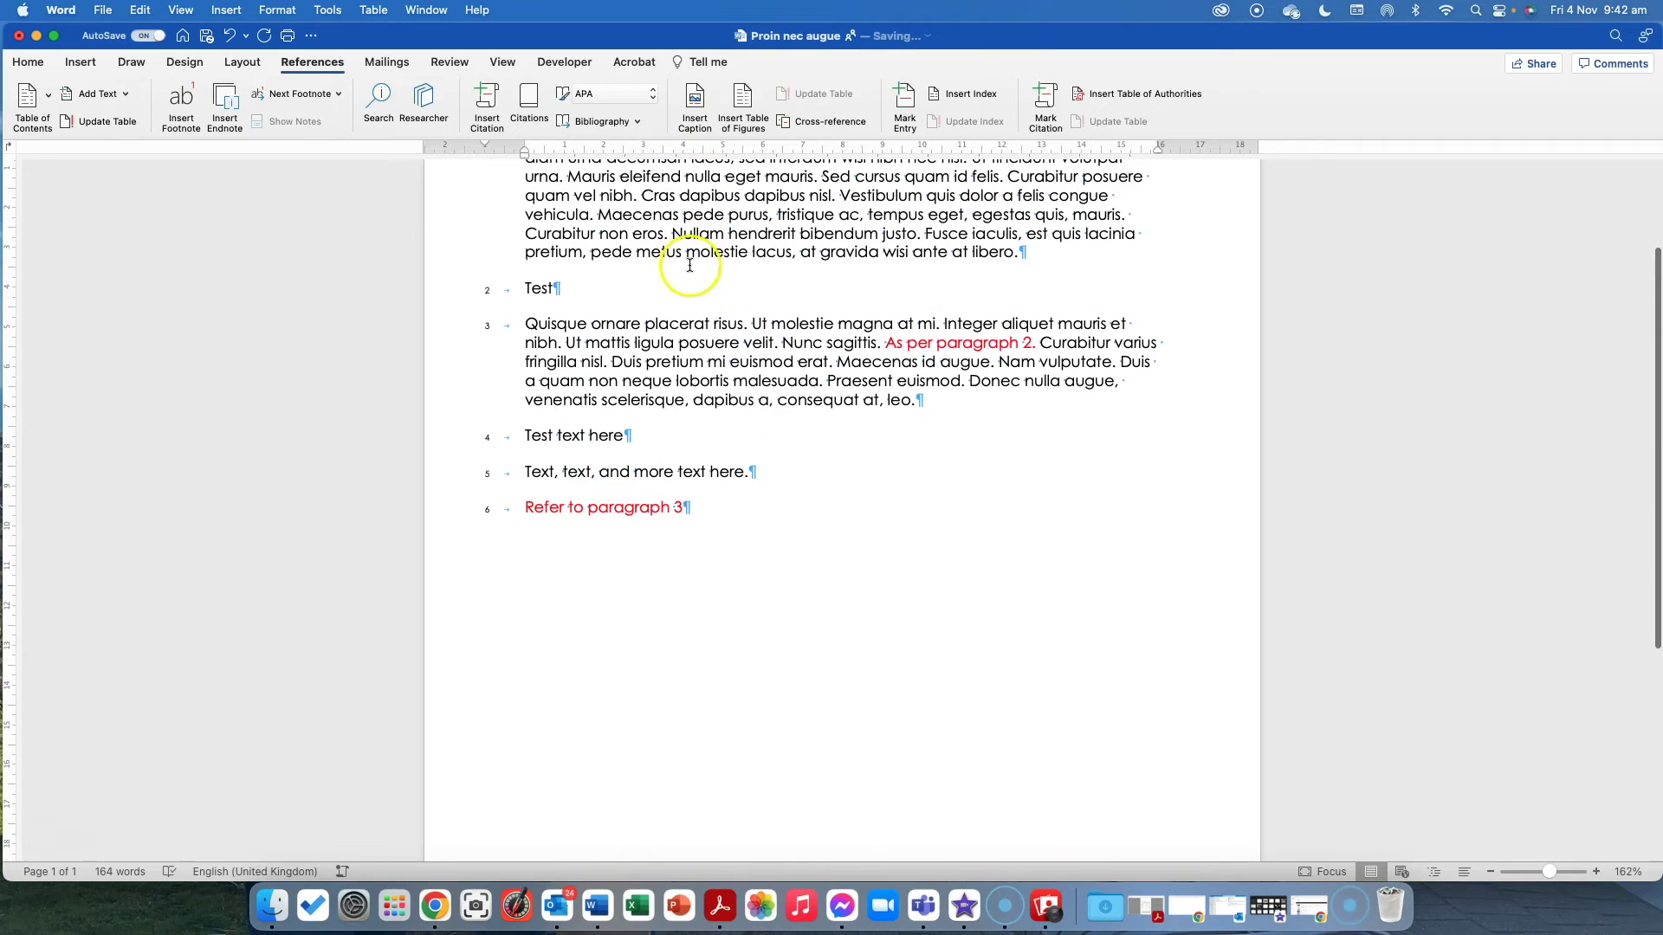
left_click_drag(525, 472, 946, 551)
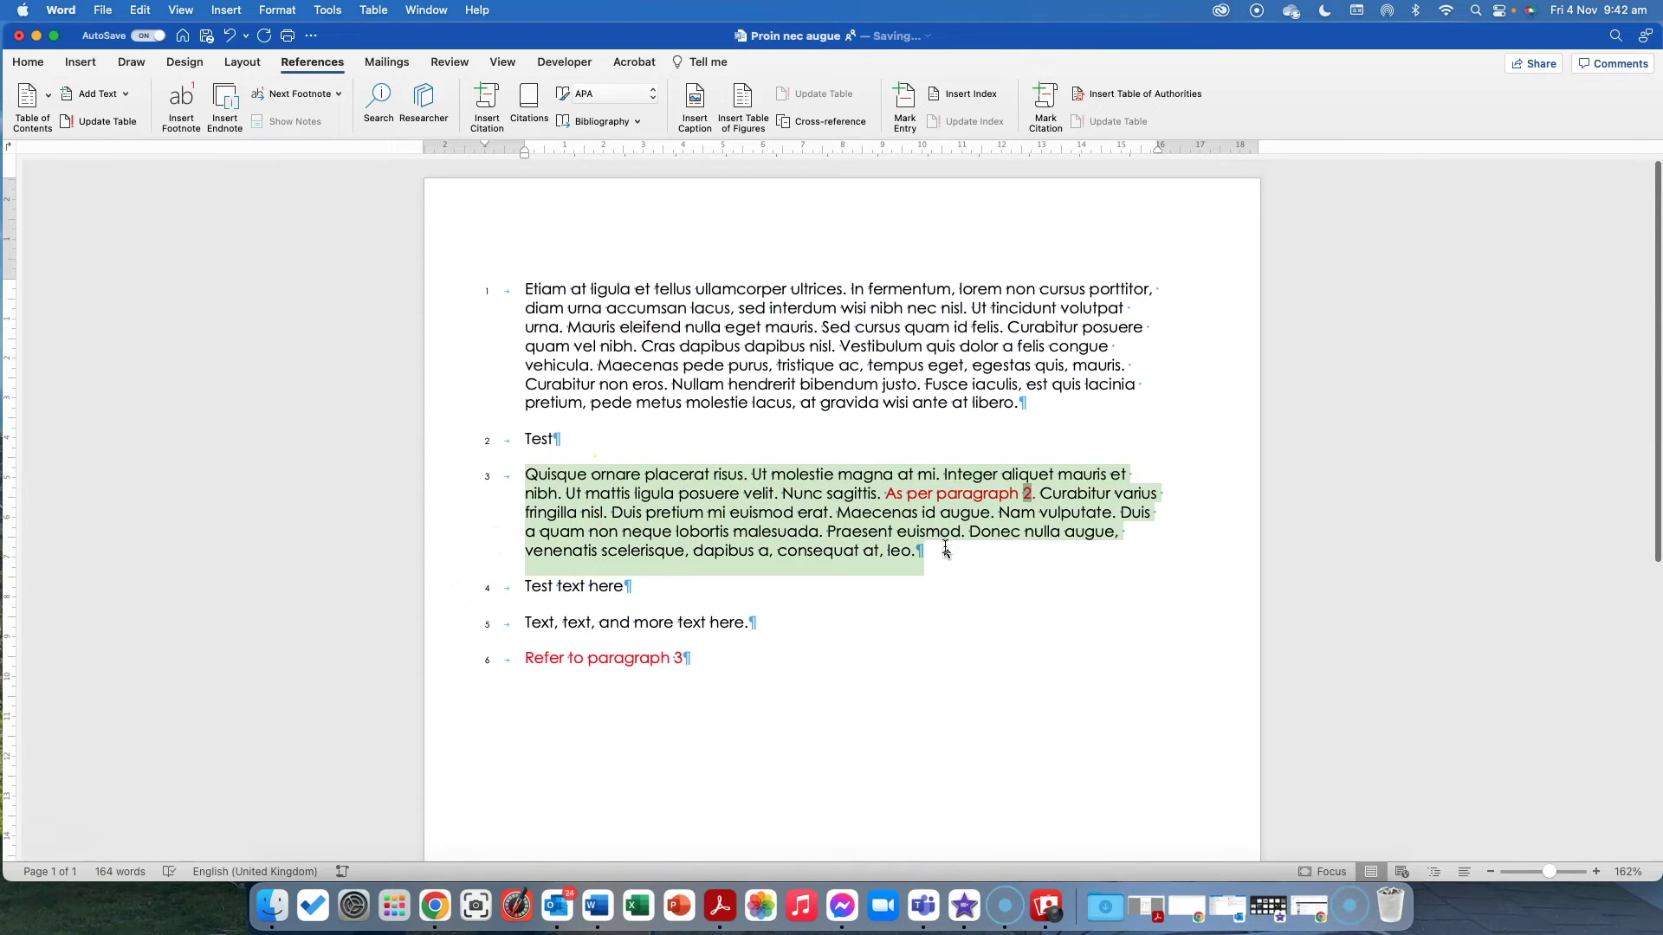
left_click(681, 660)
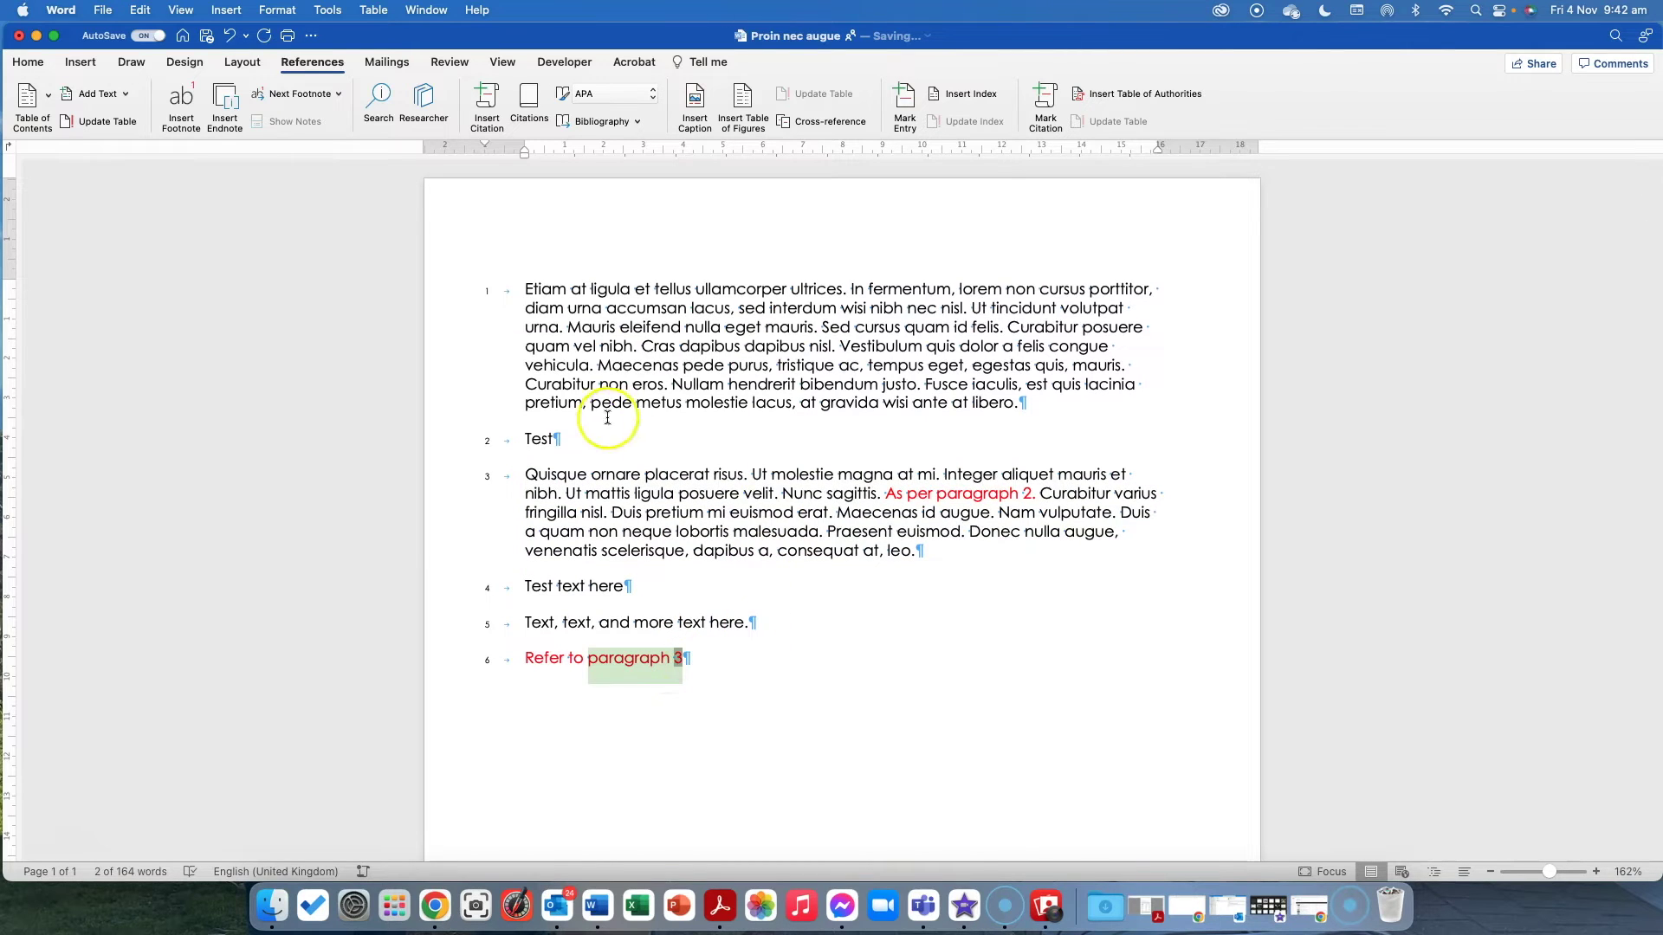
left_click_drag(523, 475, 938, 568)
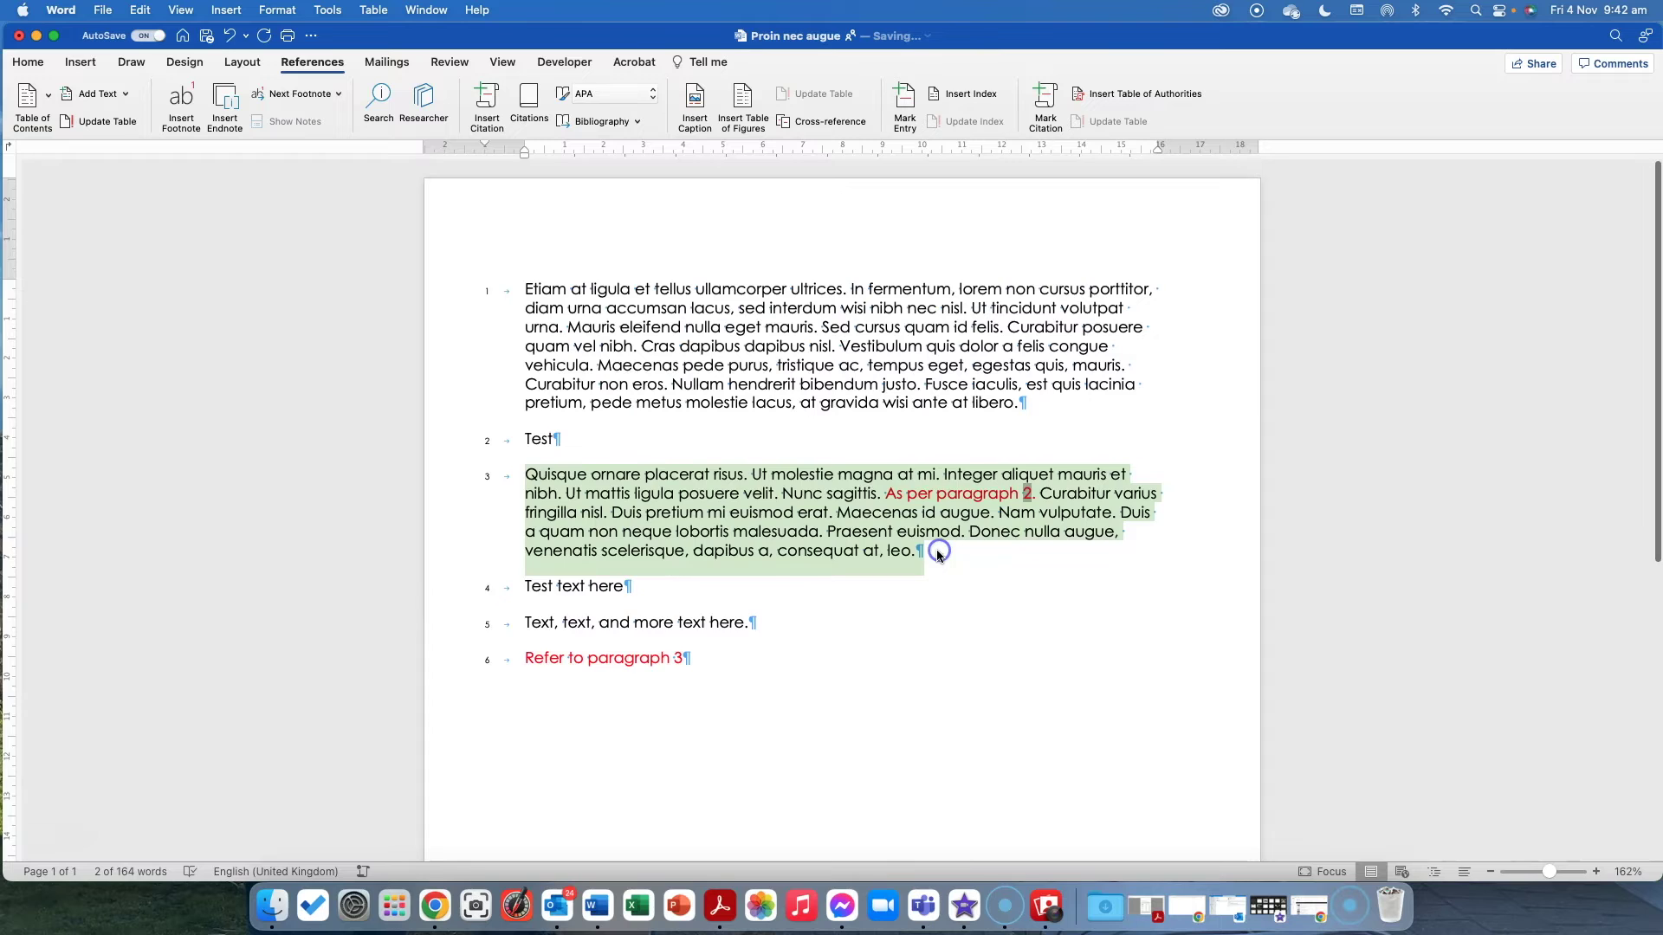
scroll(938, 556, "down", 1)
Step: Cut it and paste it above paragraph 1, then select the entire document
key("ctrl+x")
left_click(523, 269)
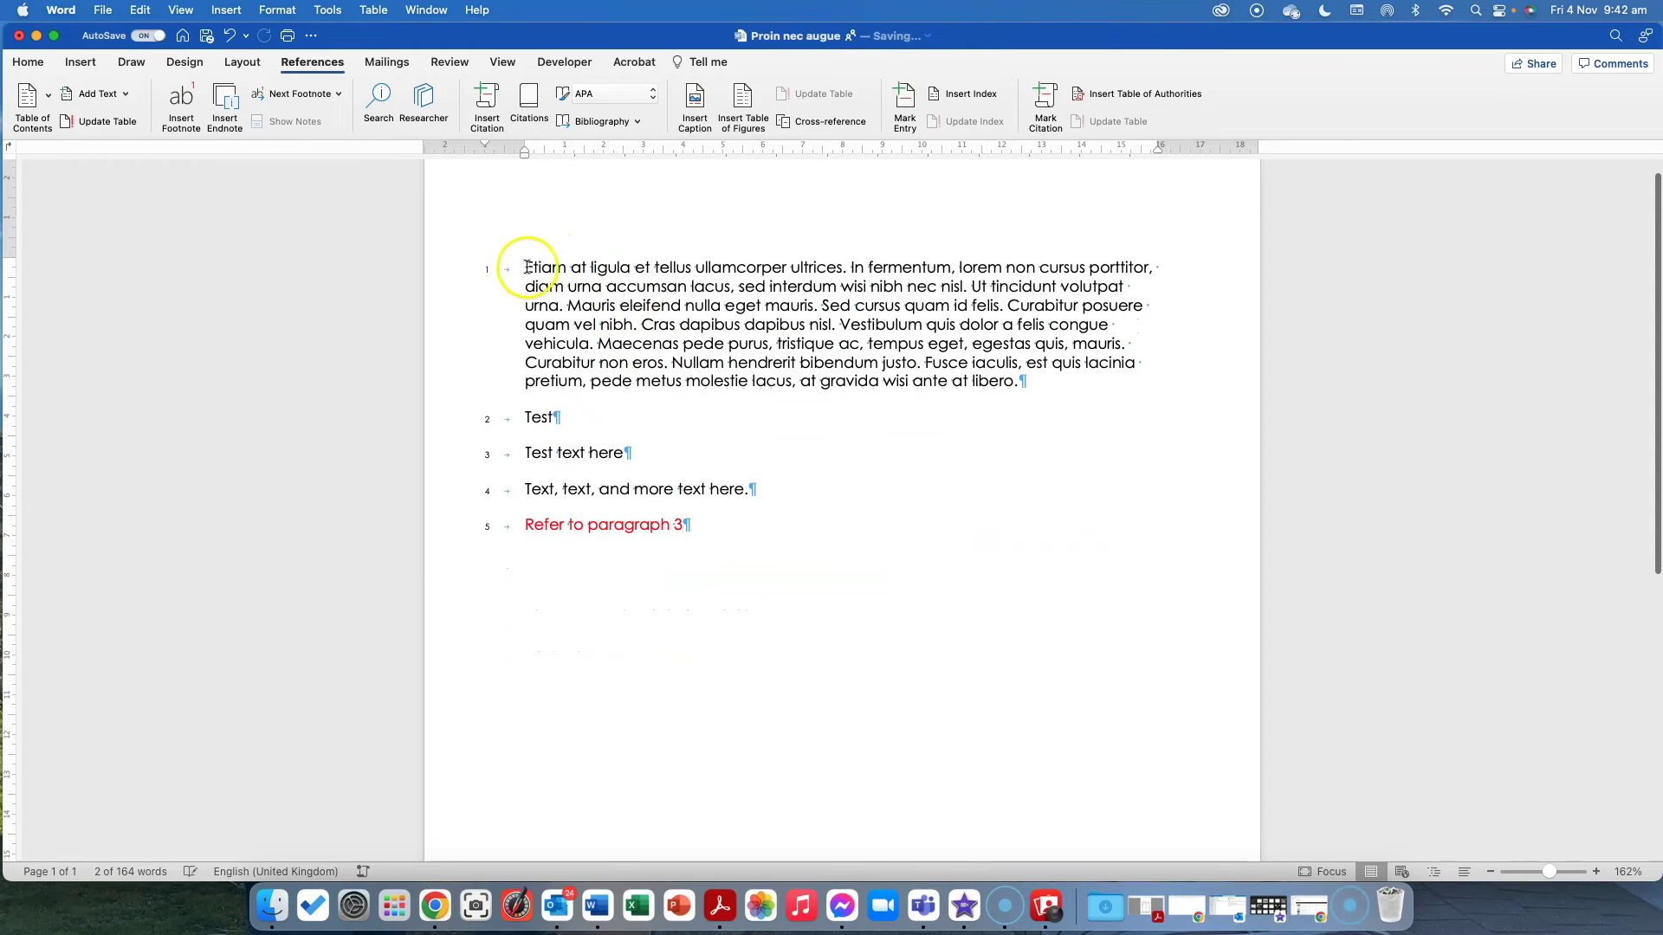
scroll(527, 267, "down", 5)
key("super+v")
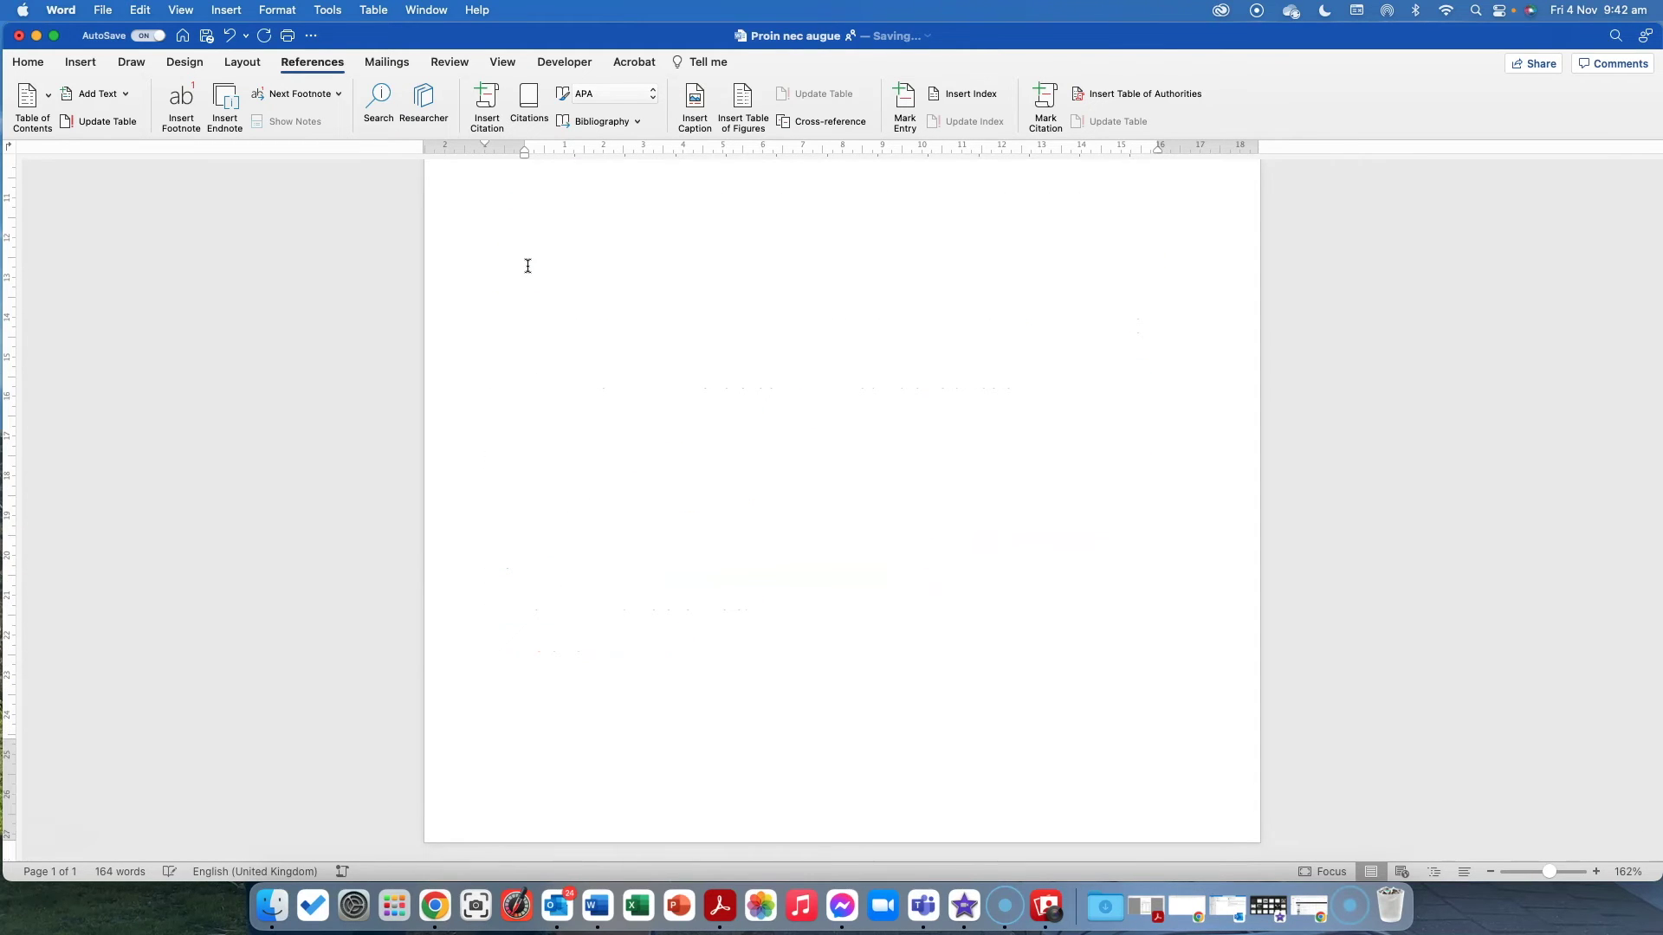
scroll(524, 403, "down", 1)
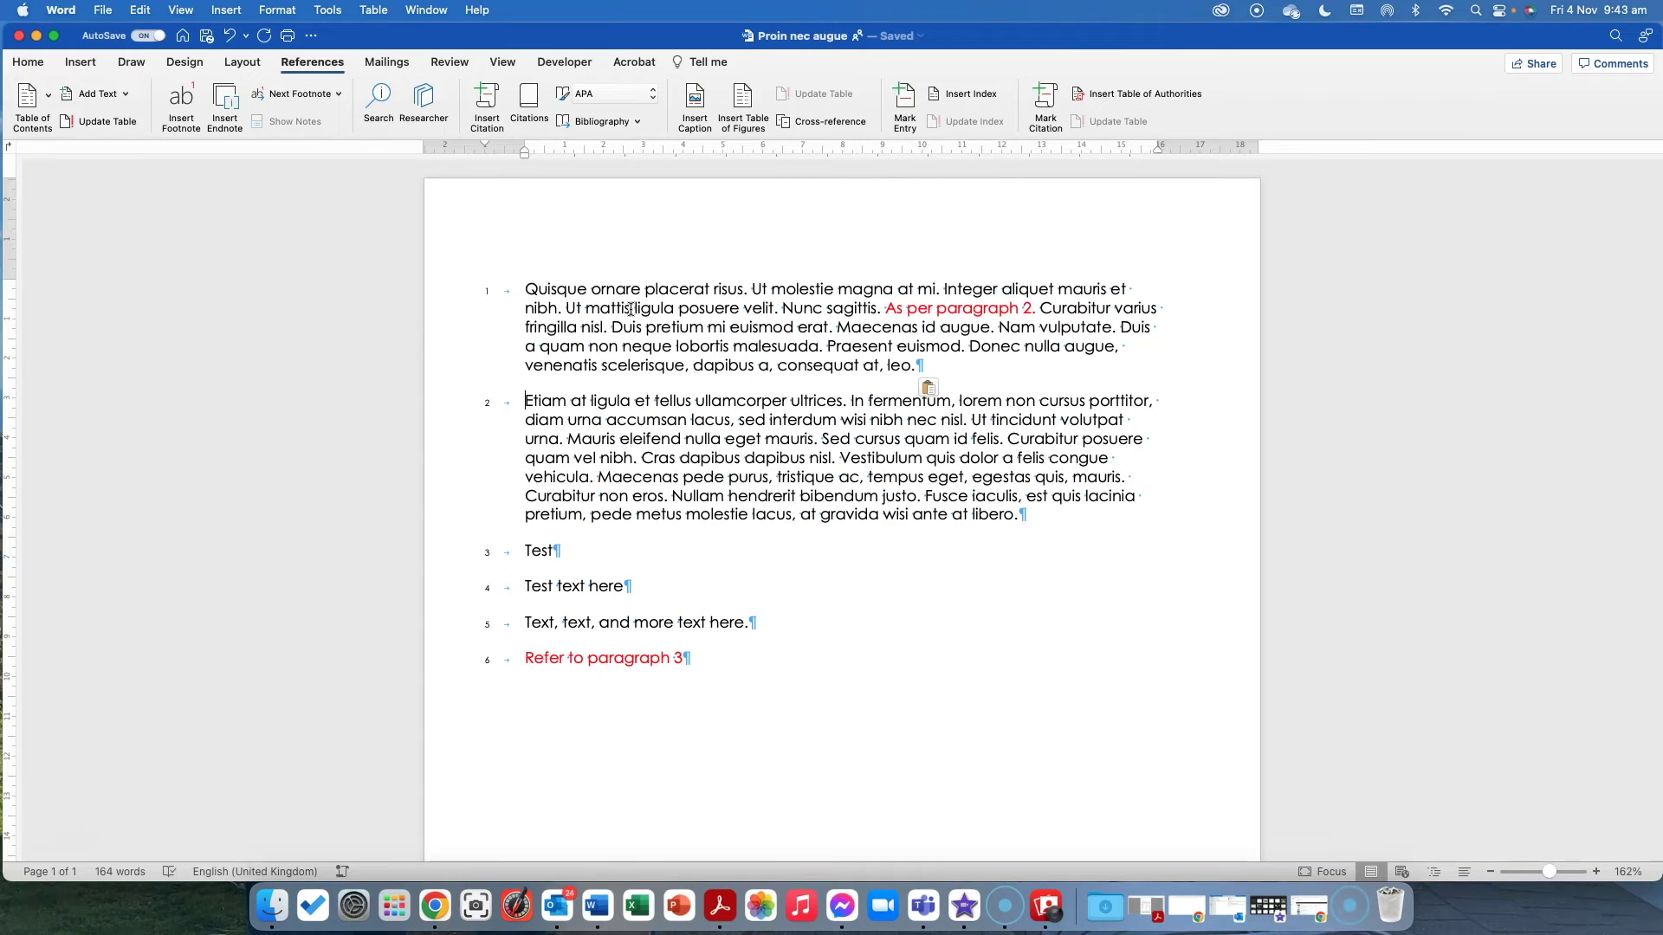
key("super+a")
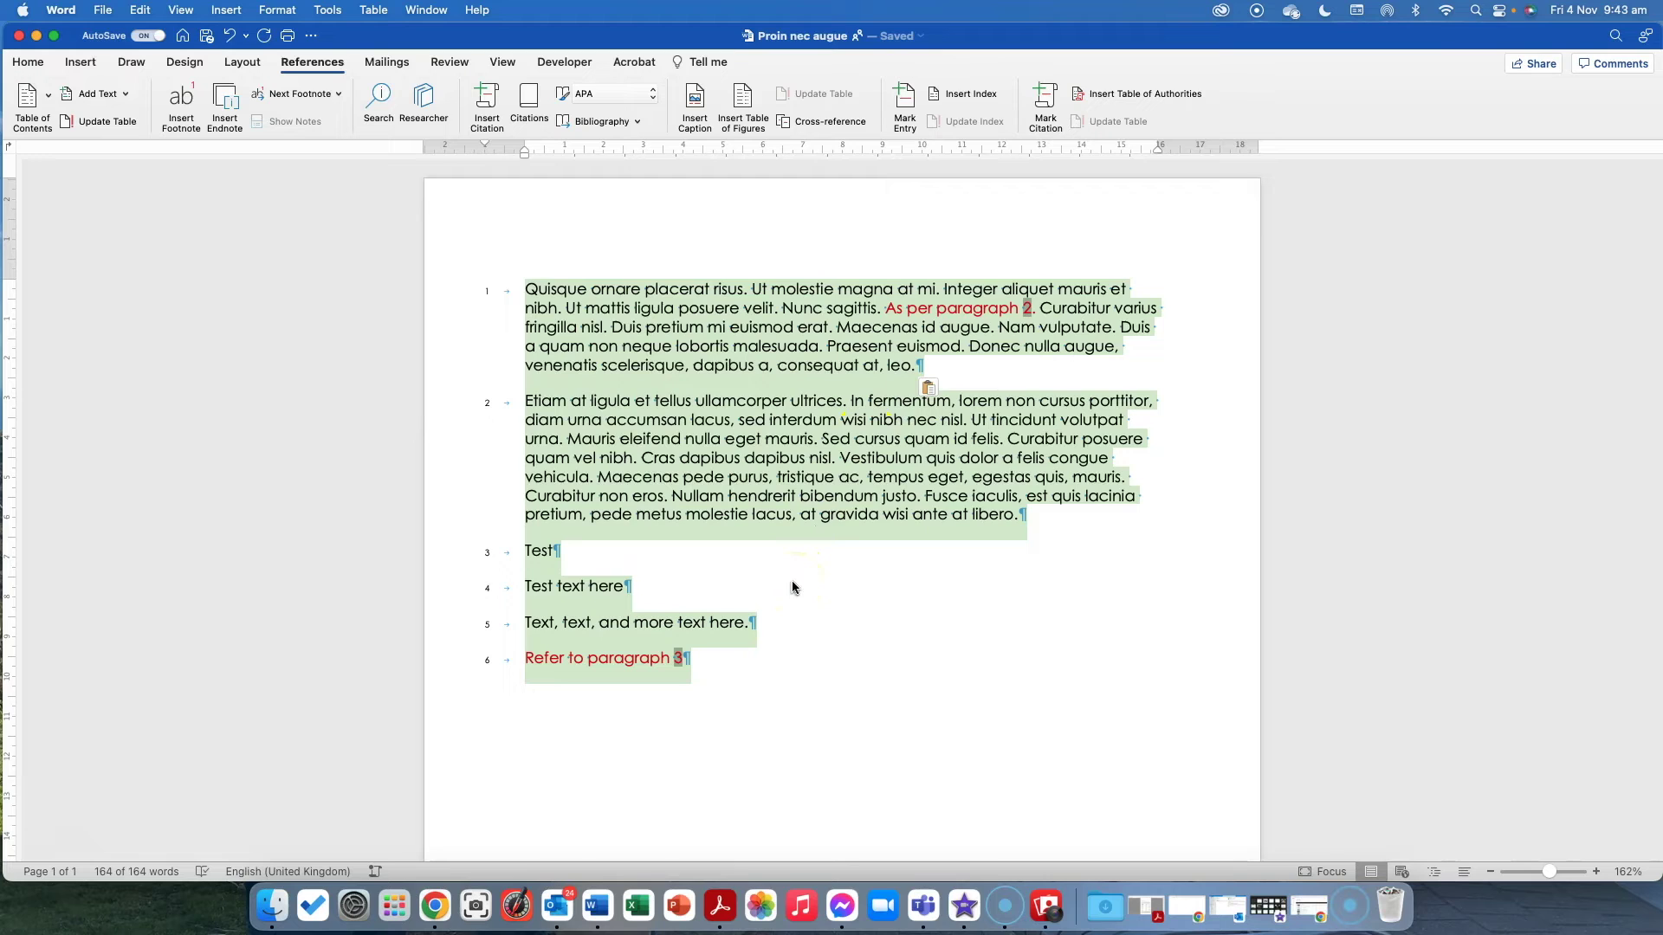
Step: Update all fields so the references become 'As per paragraph 3' and 'Refer to paragraph 1'
right_click(805, 465)
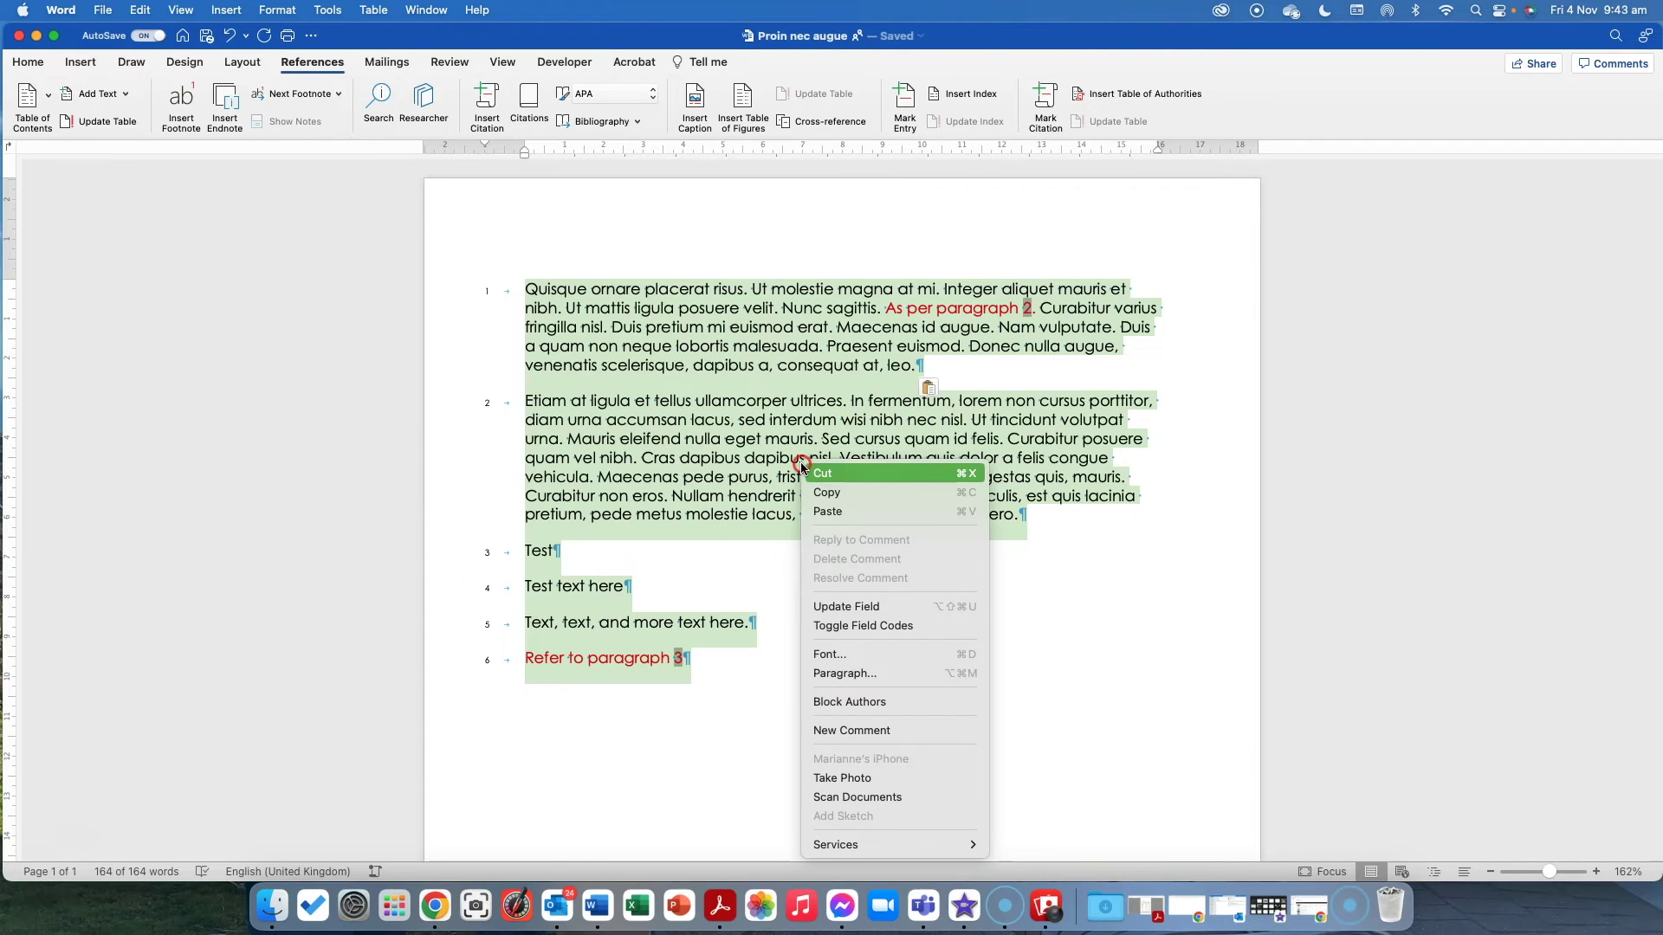
left_click(844, 610)
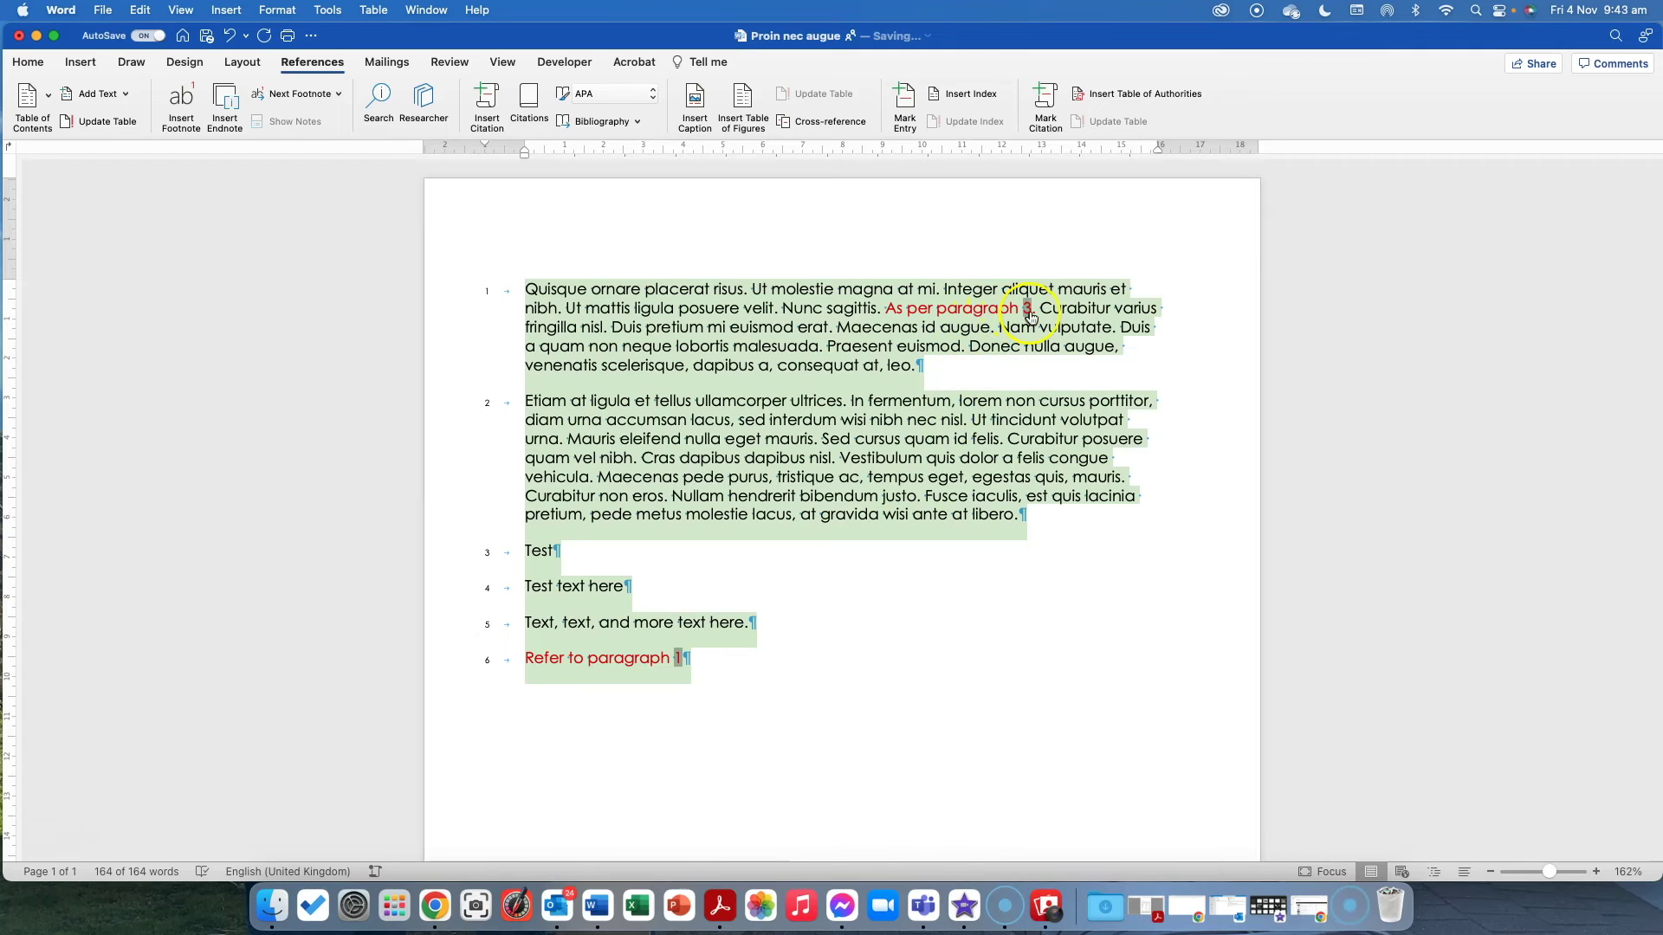
left_click(530, 663)
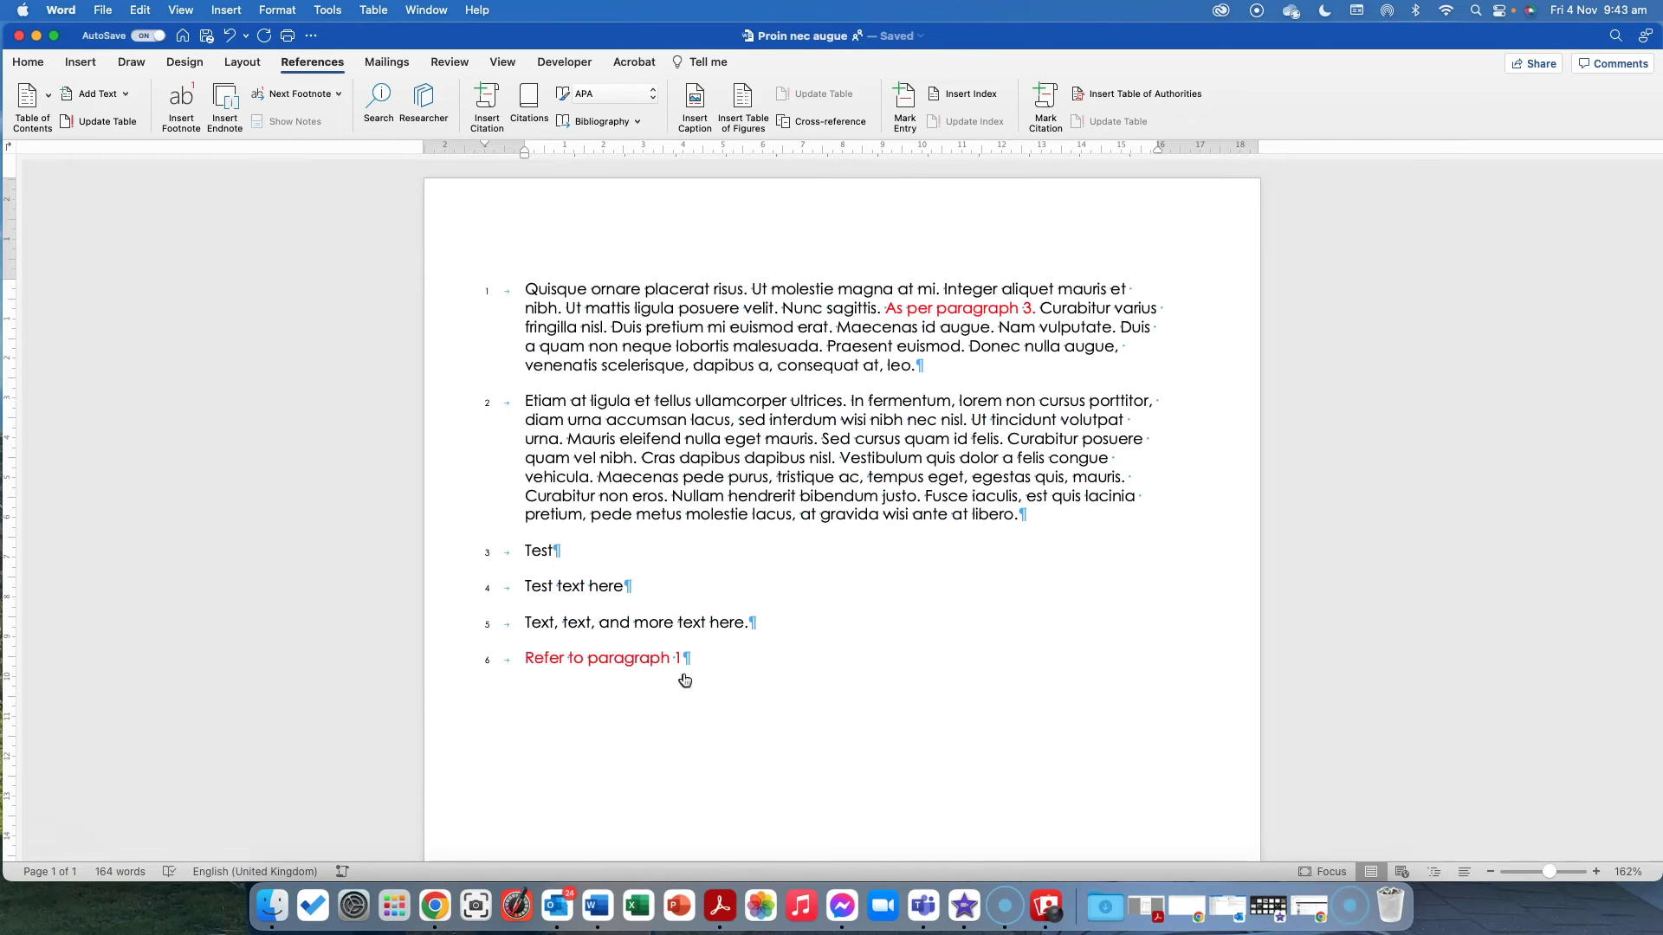
left_click(678, 669)
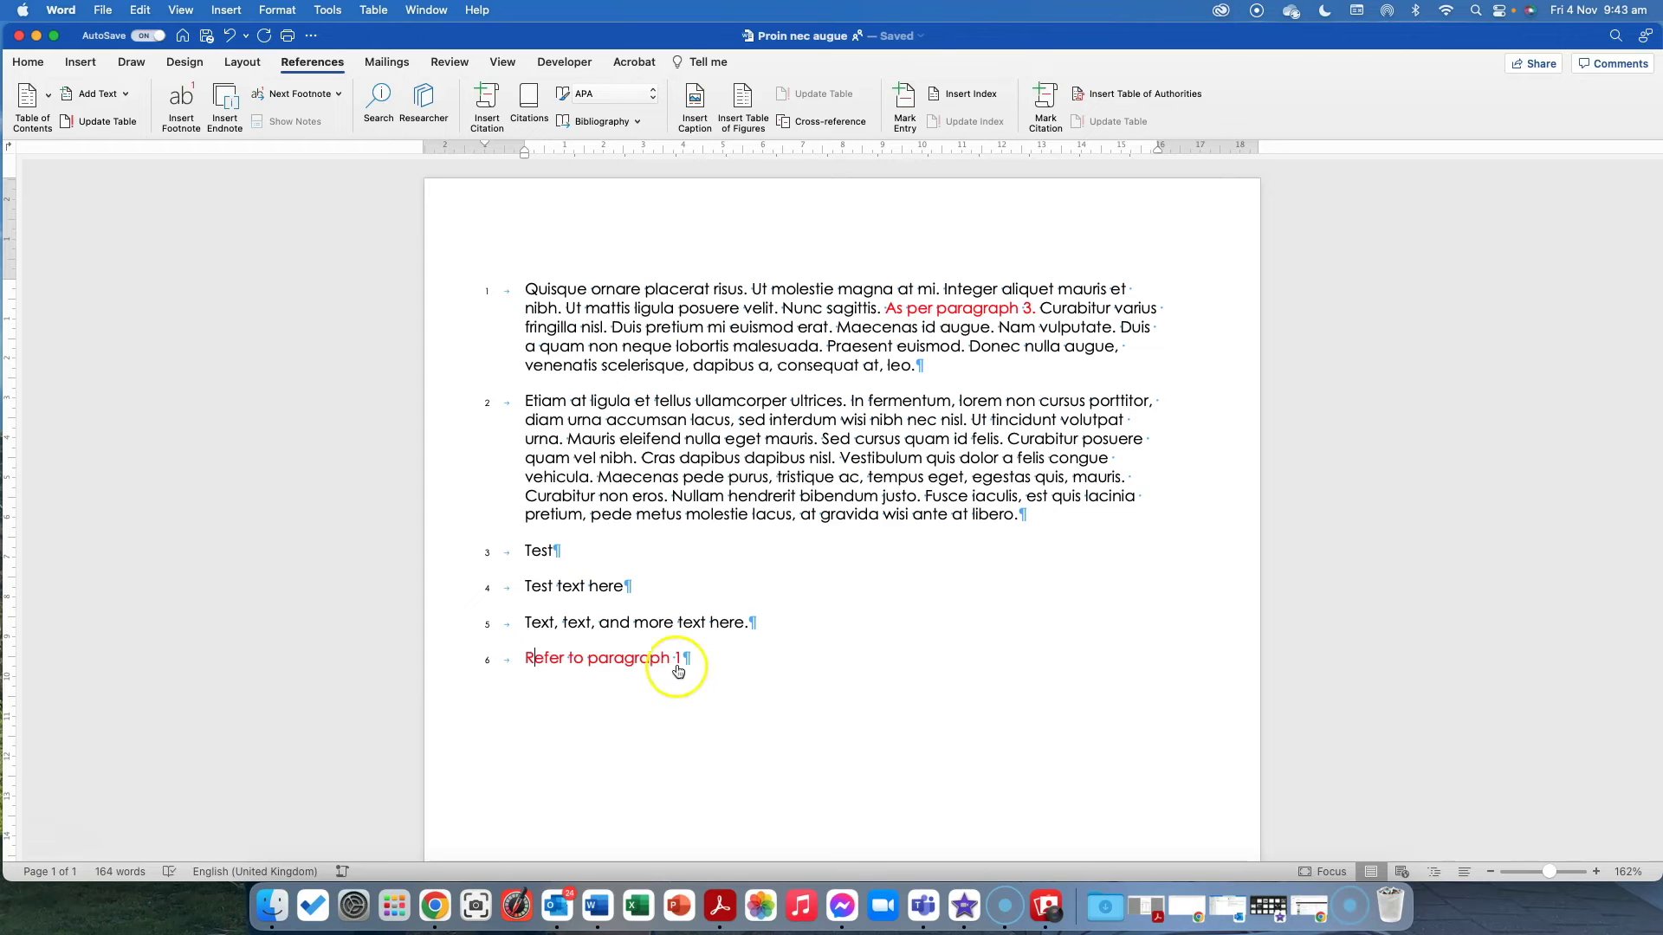